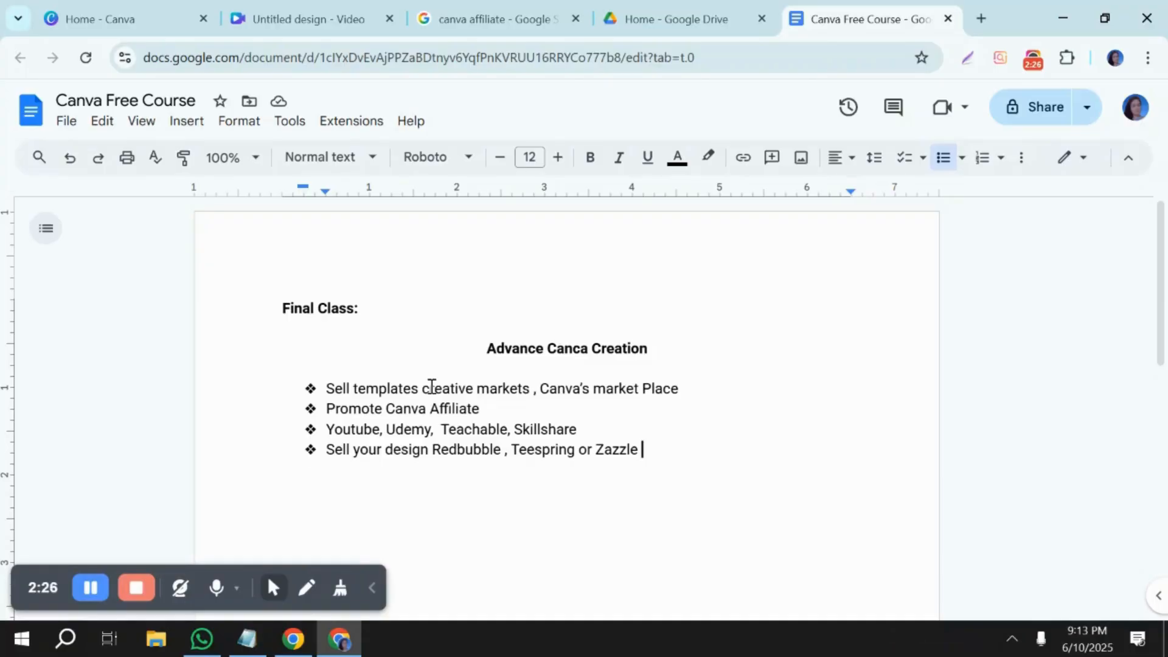
Step: Switch to Canva, look up "online earn" in the template search, and return to the Canva Free Course document
left_click(135, 12)
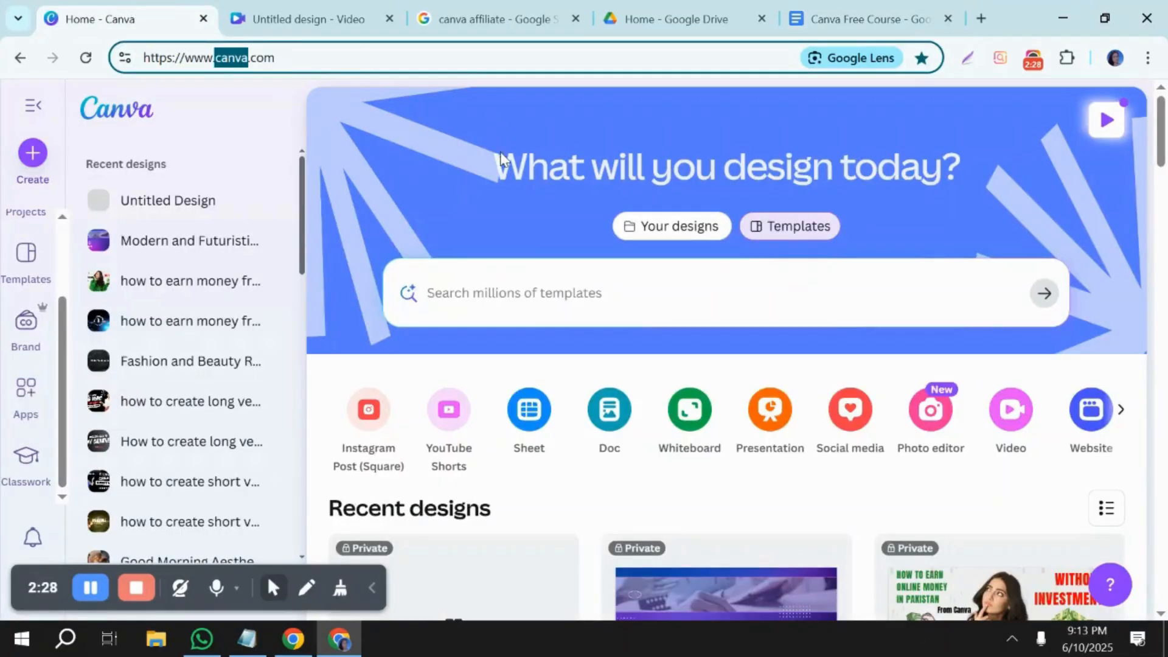
left_click(536, 286)
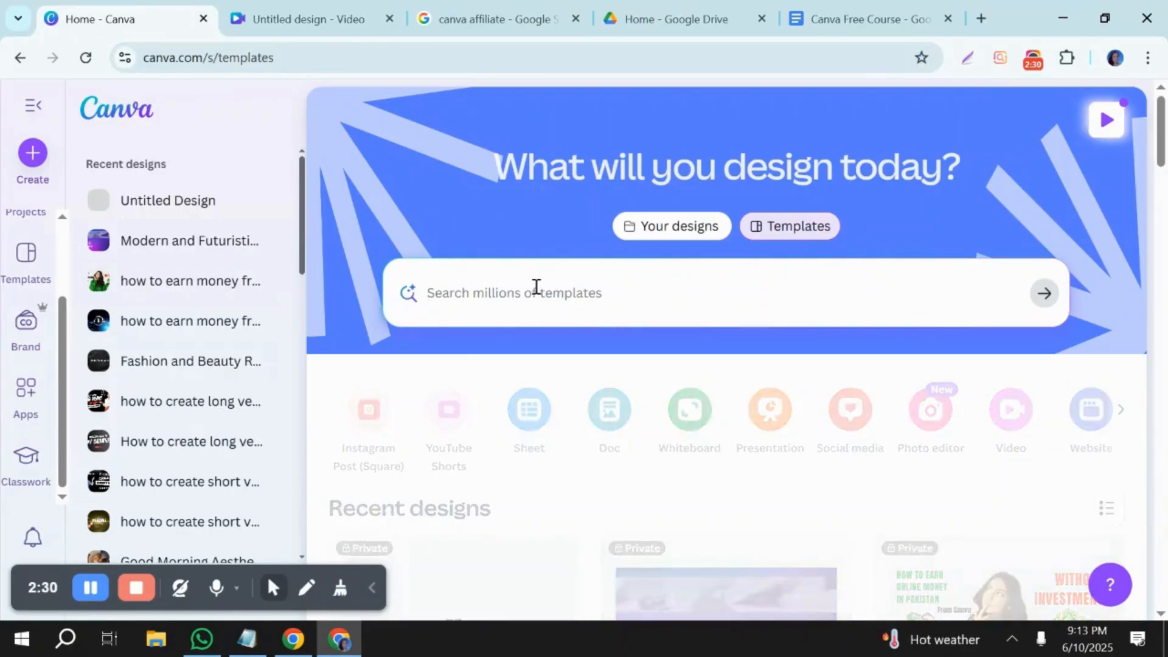
type("onl")
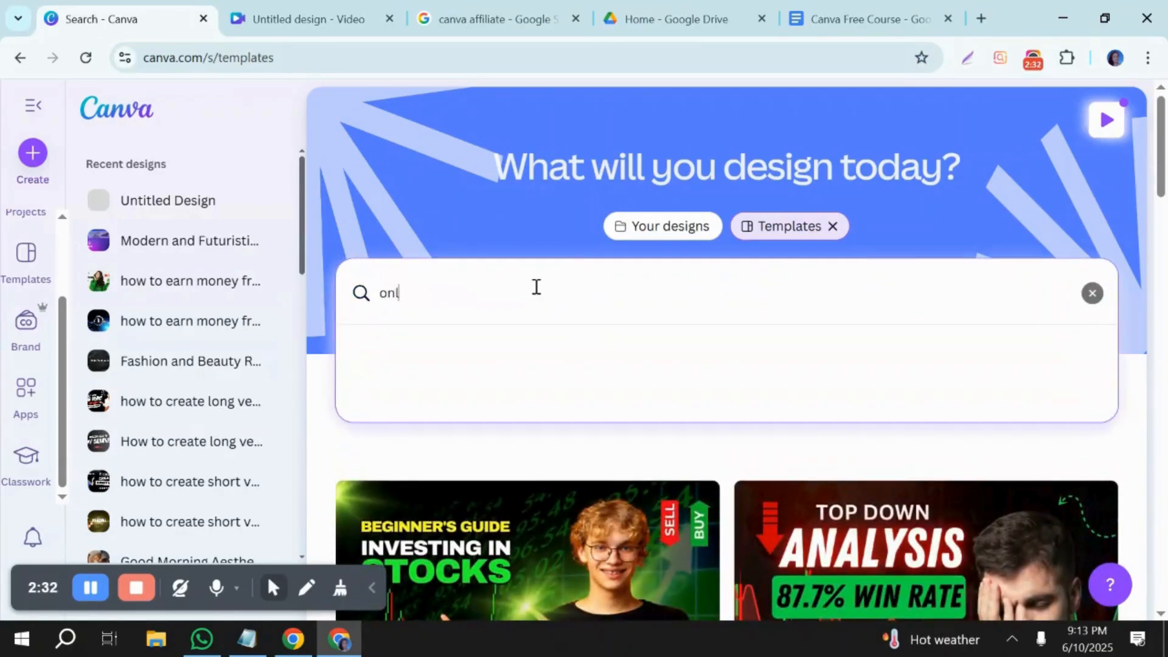
type("ine earn")
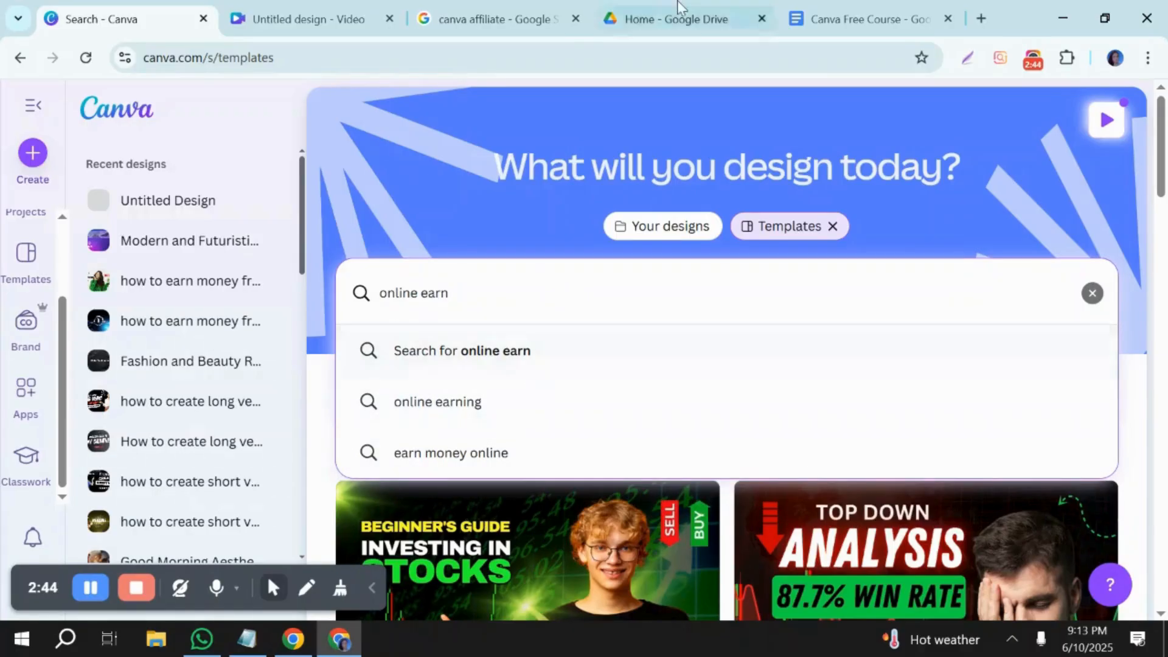
left_click(857, 2)
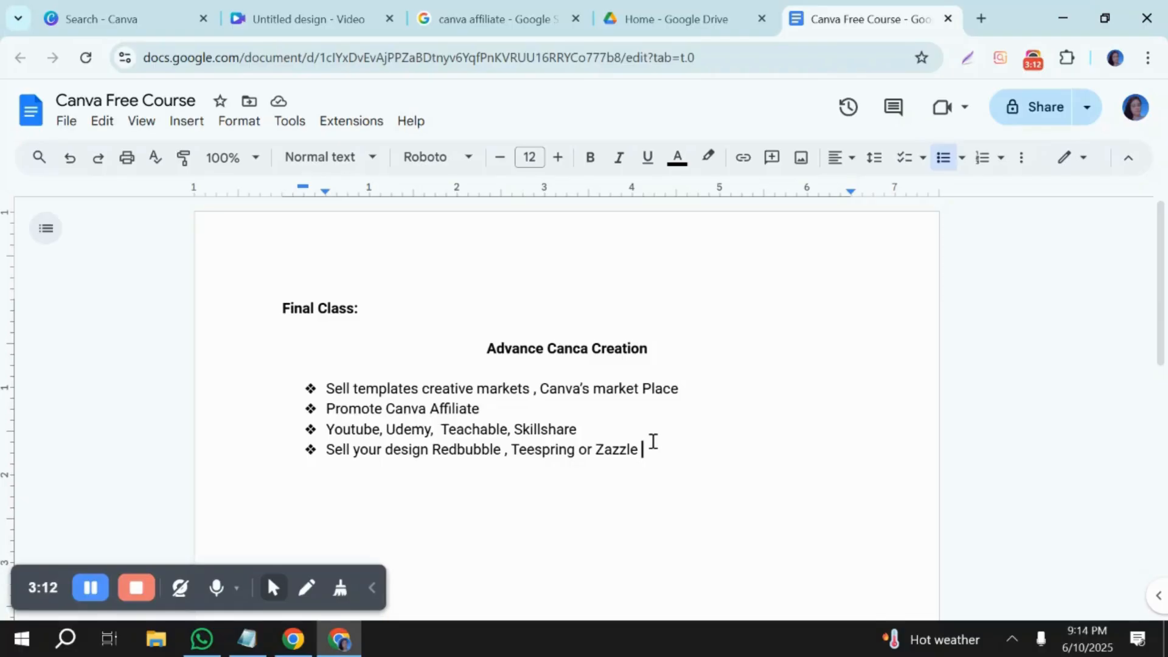
Step: Open Canva's Affiliate Marketing Program article from the Google results and read through its updates and FAQs
left_click(493, 21)
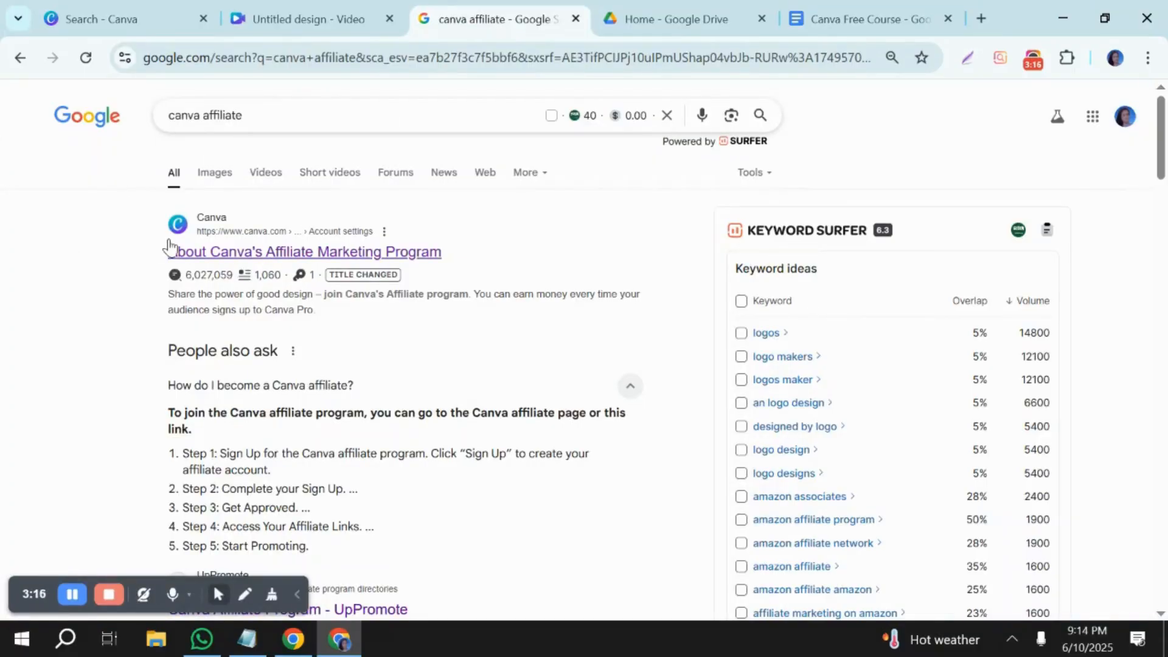
left_click(201, 261)
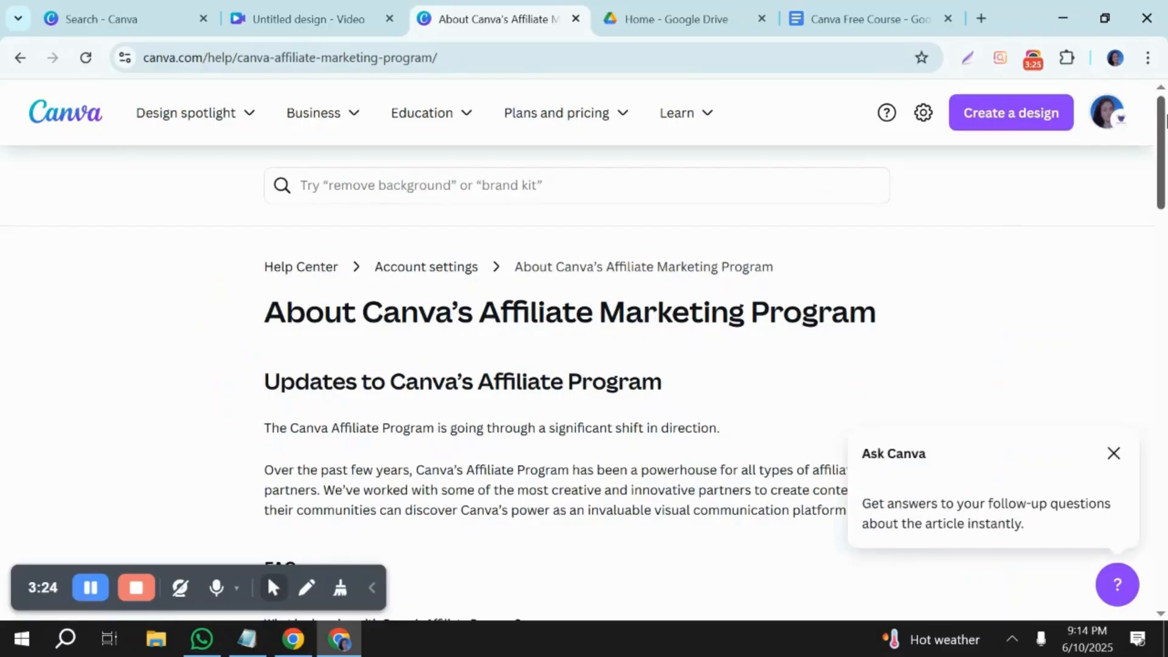
left_click_drag(1165, 120, 1164, 165)
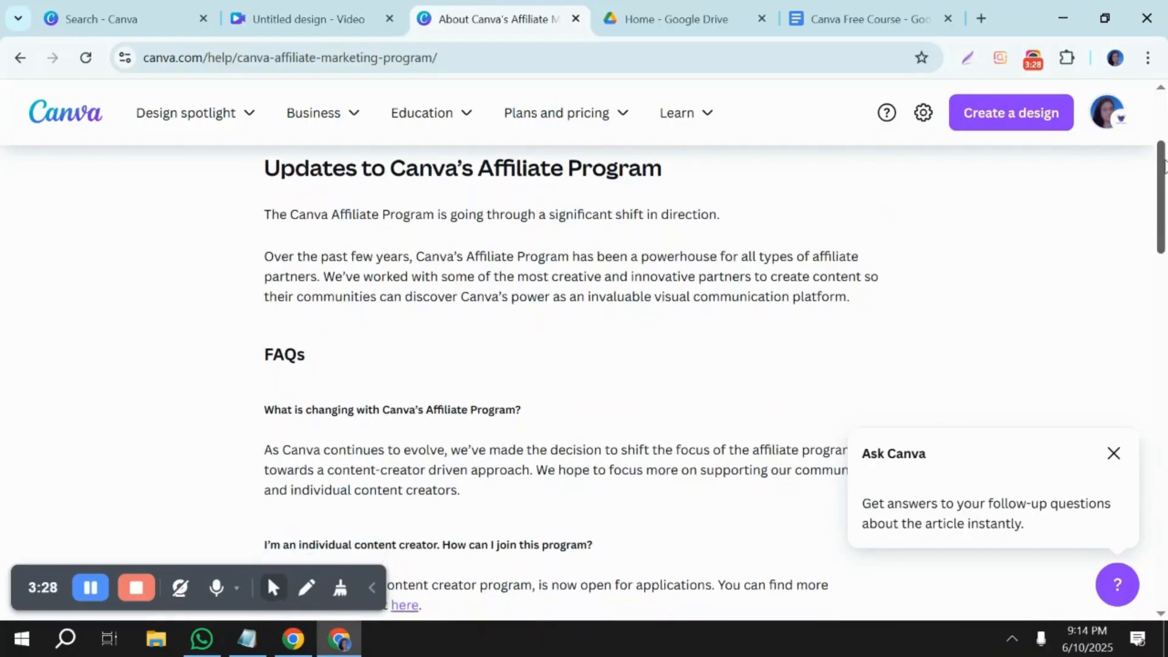
left_click(1116, 454)
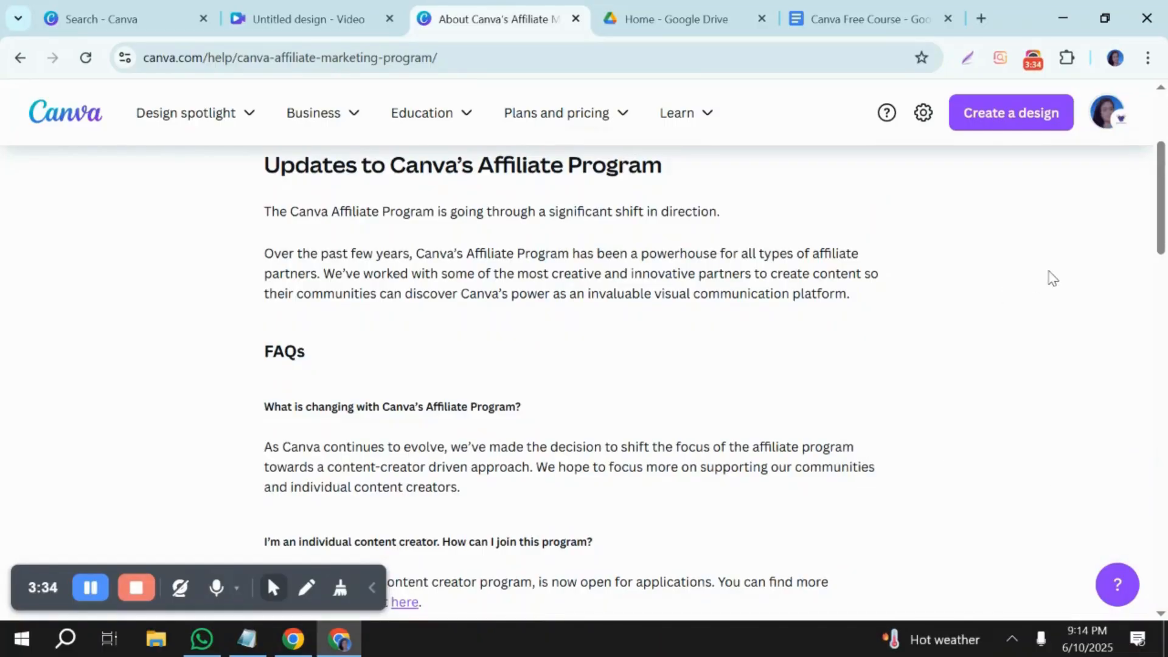
scroll(1159, 201, "down", 5)
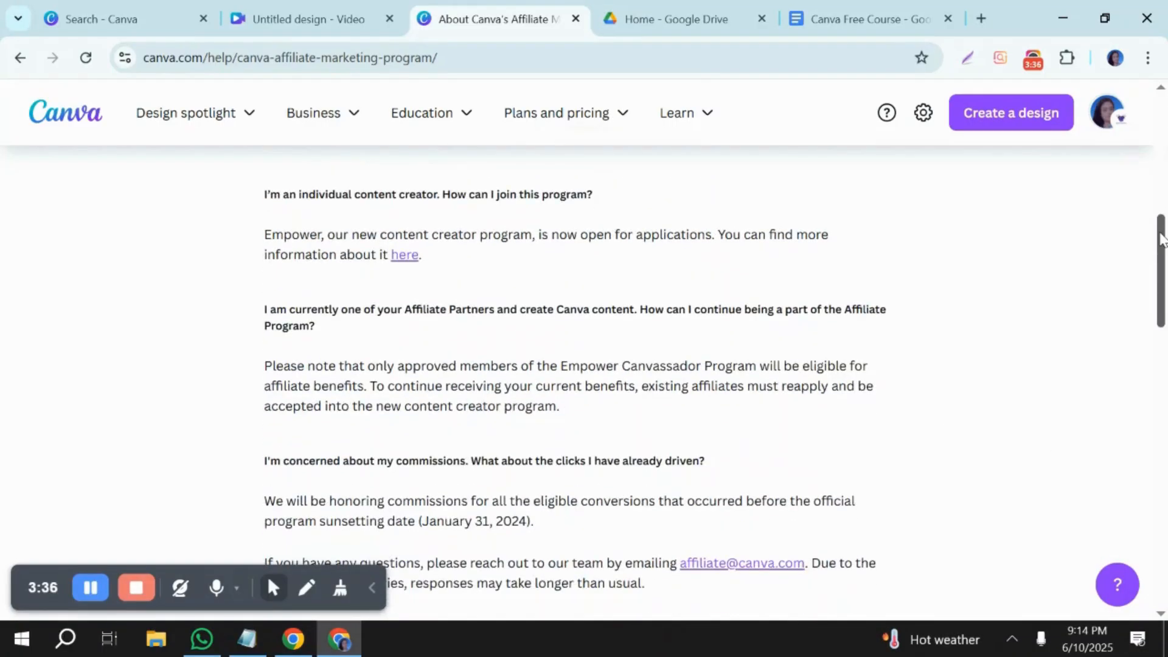
left_click_drag(1160, 238, 1164, 302)
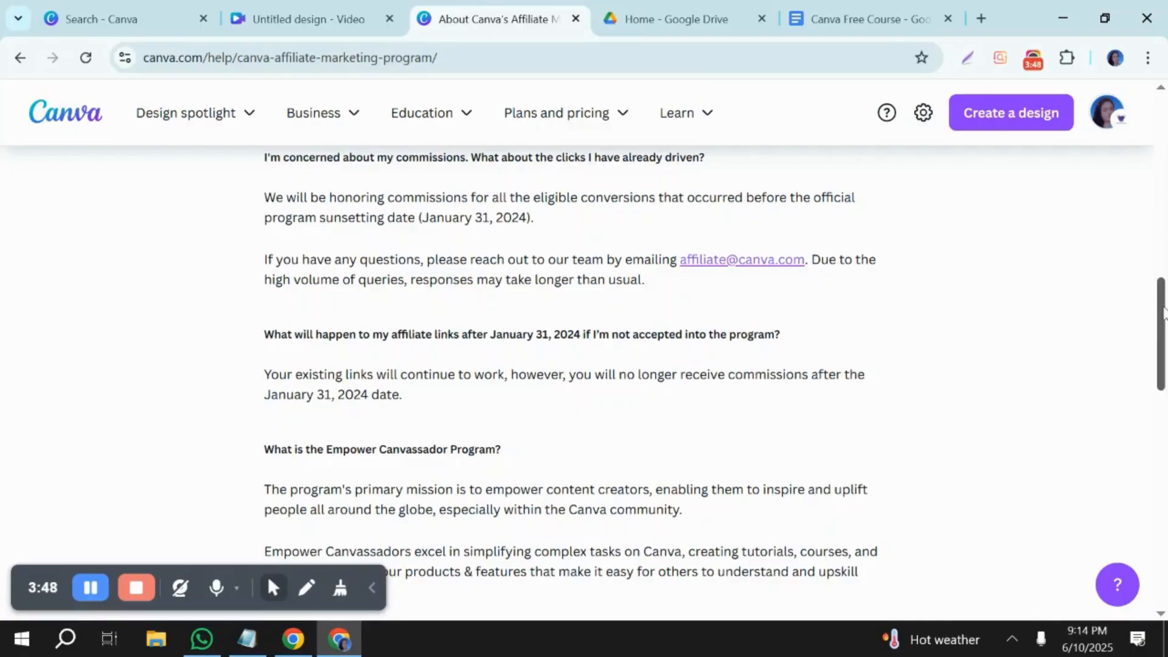
left_click_drag(1164, 311, 1165, 115)
mouse_move(691, 130)
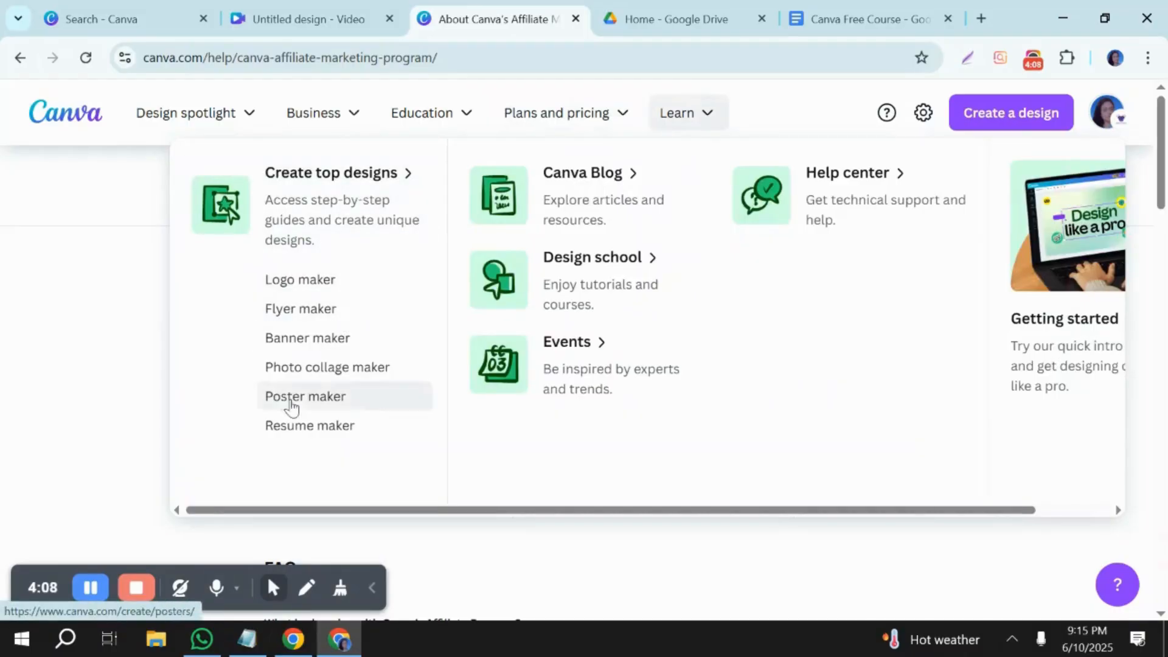
left_click(90, 587)
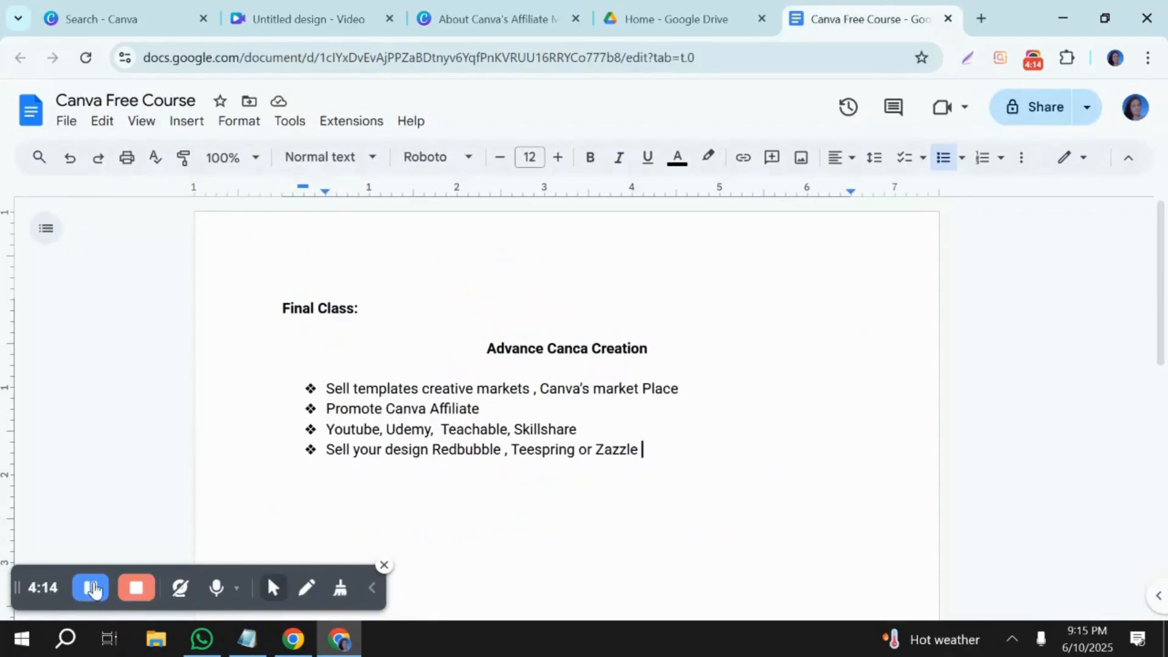
left_click(531, 10)
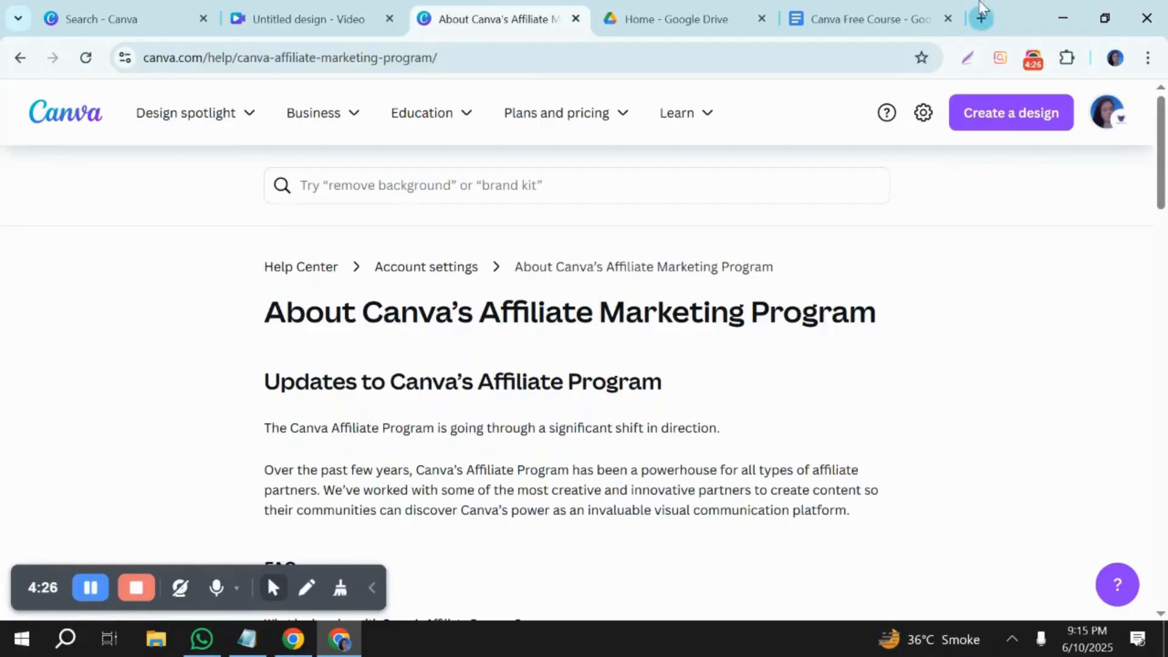
Step: Switch to the Canva Free Course document and highlight "Redbubble" in the bullet about selling designs
left_click(888, 5)
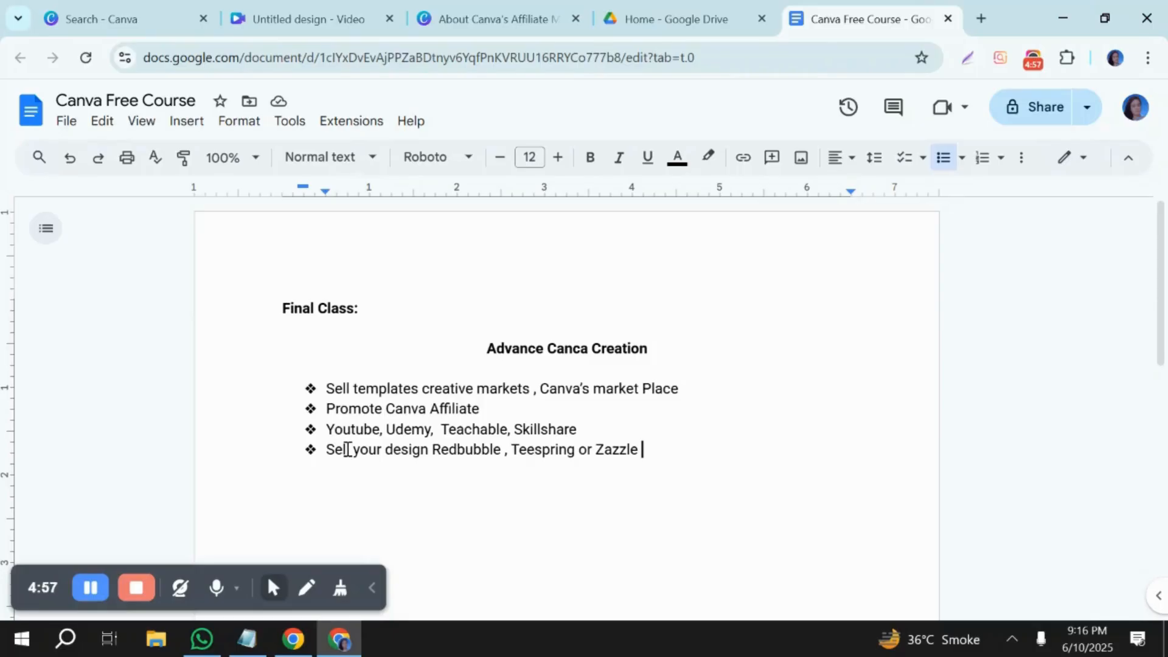
left_click(432, 449)
left_click_drag(432, 449, 500, 449)
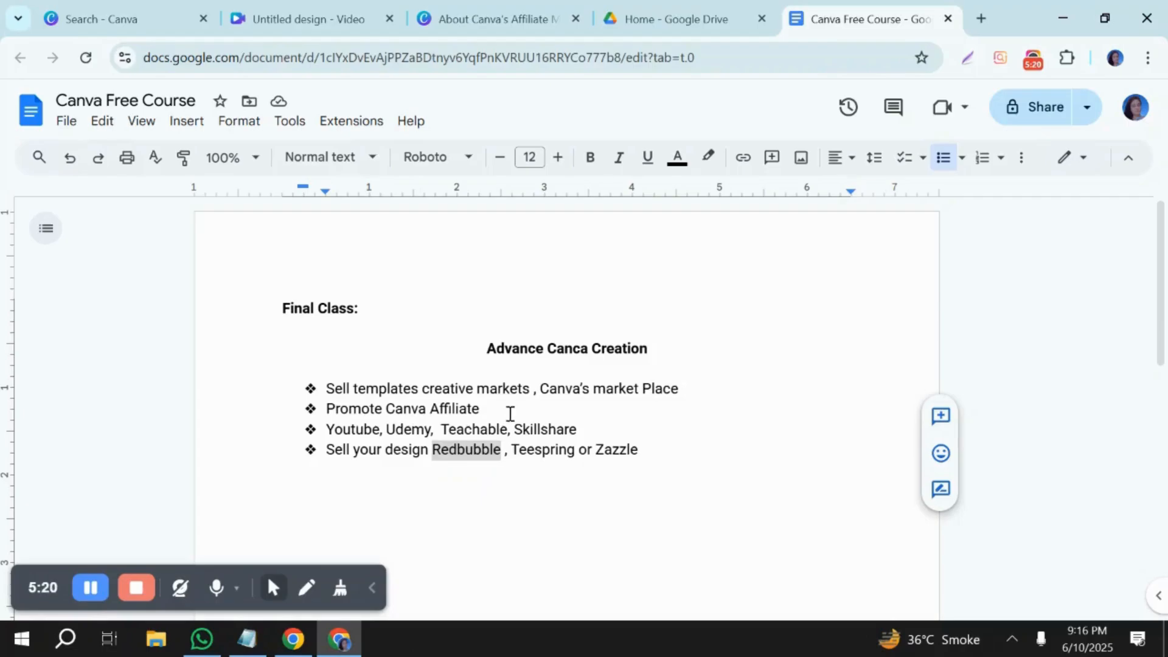
left_click(466, 471)
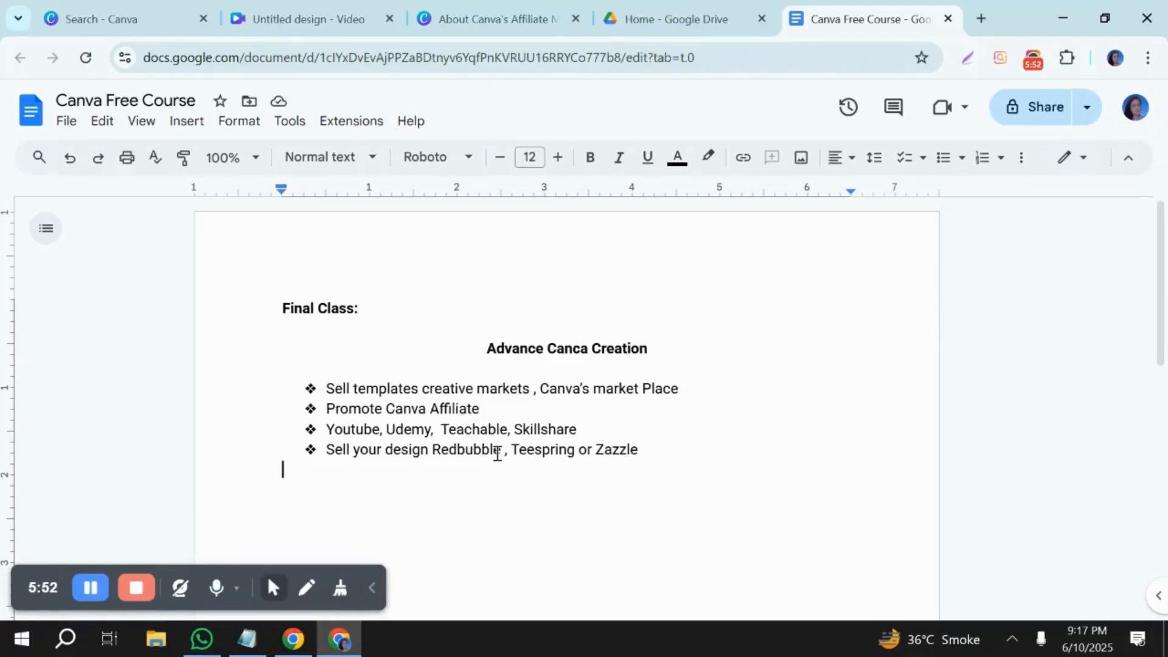
left_click_drag(502, 452, 439, 451)
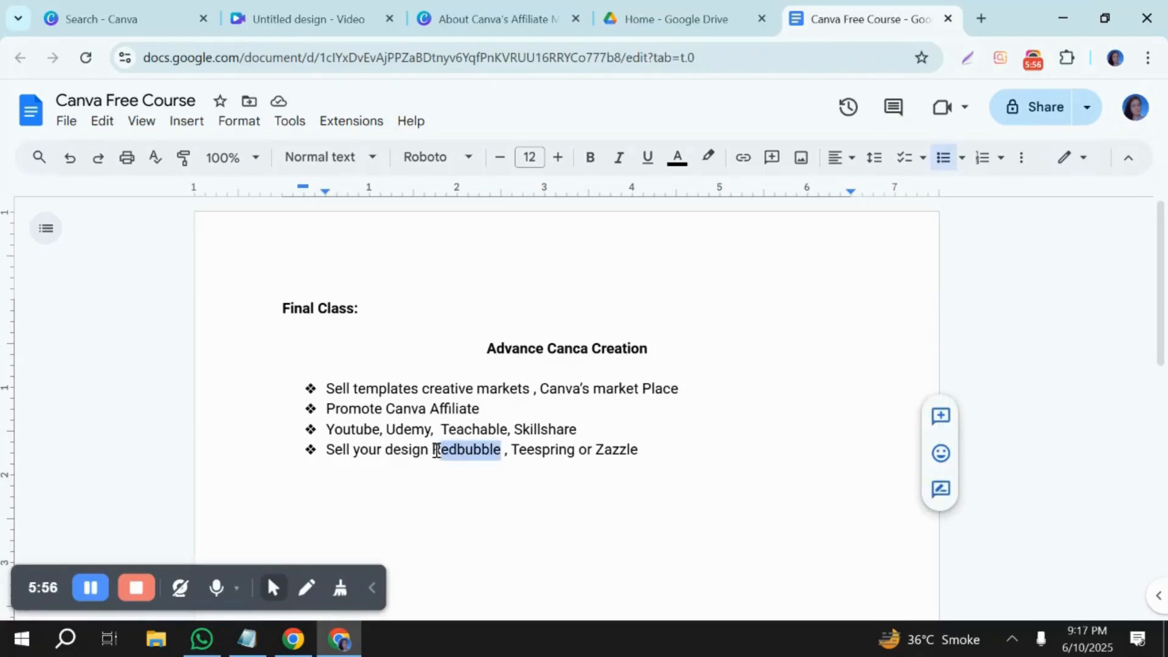
left_click(432, 452)
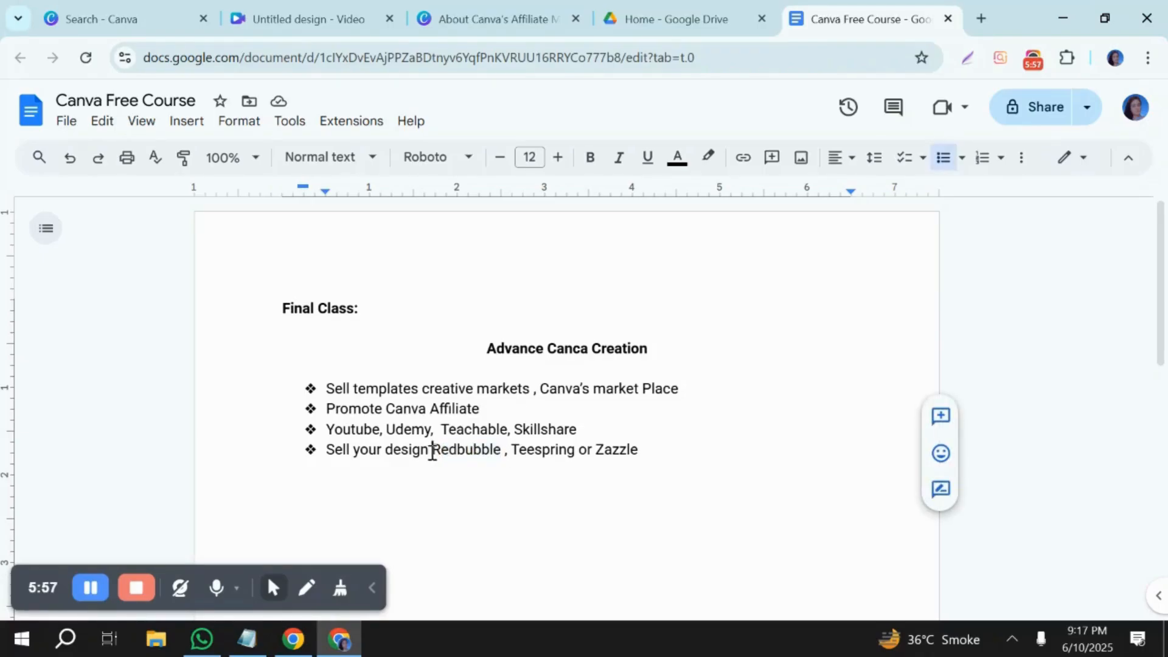
Step: Correct the misspelled word in the document heading so that it reads "Advance Canva Creation"
left_click(486, 348)
left_click_drag(487, 348, 589, 351)
left_click(587, 350)
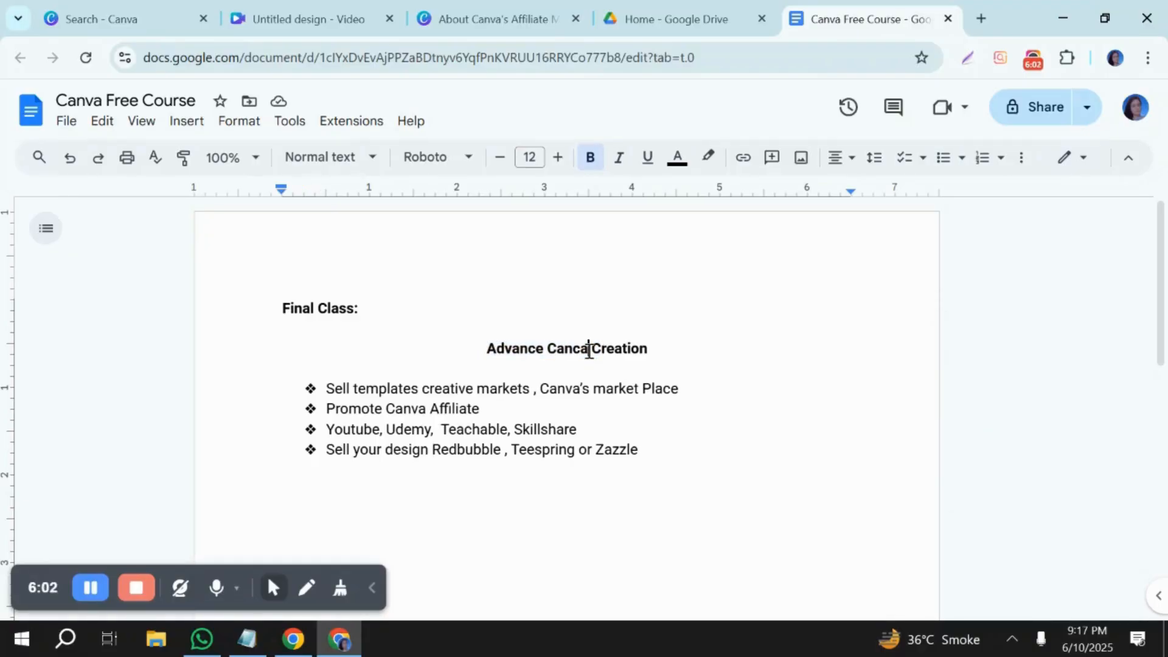
double_click(583, 351)
type("c")
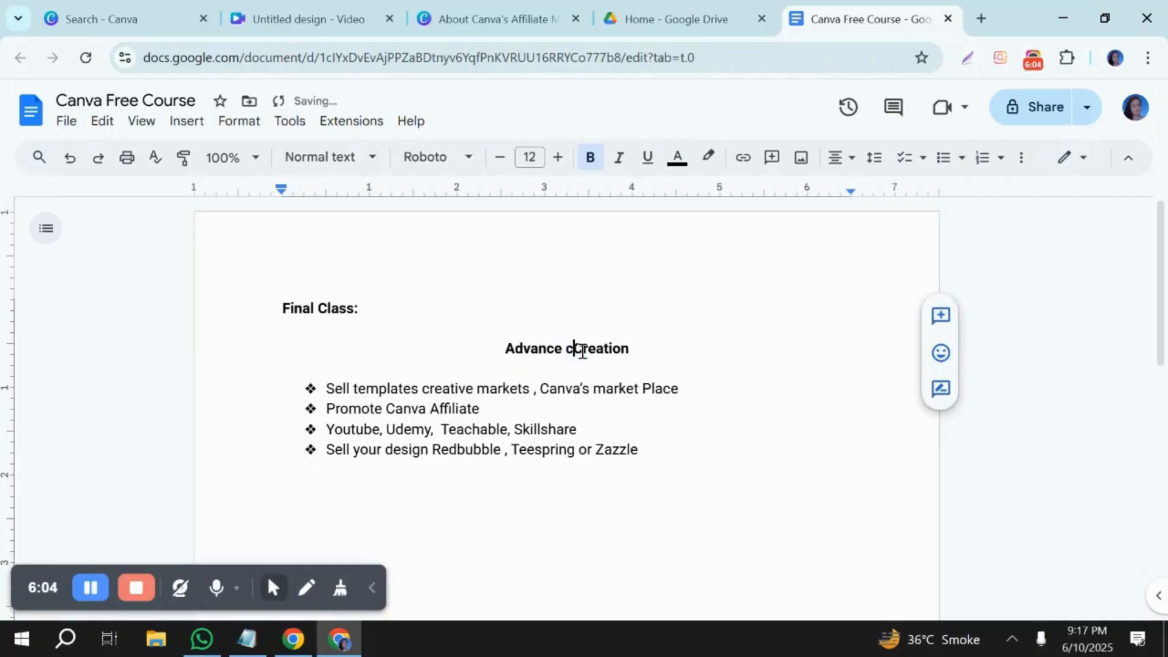
key("BackSpace")
type("Ca")
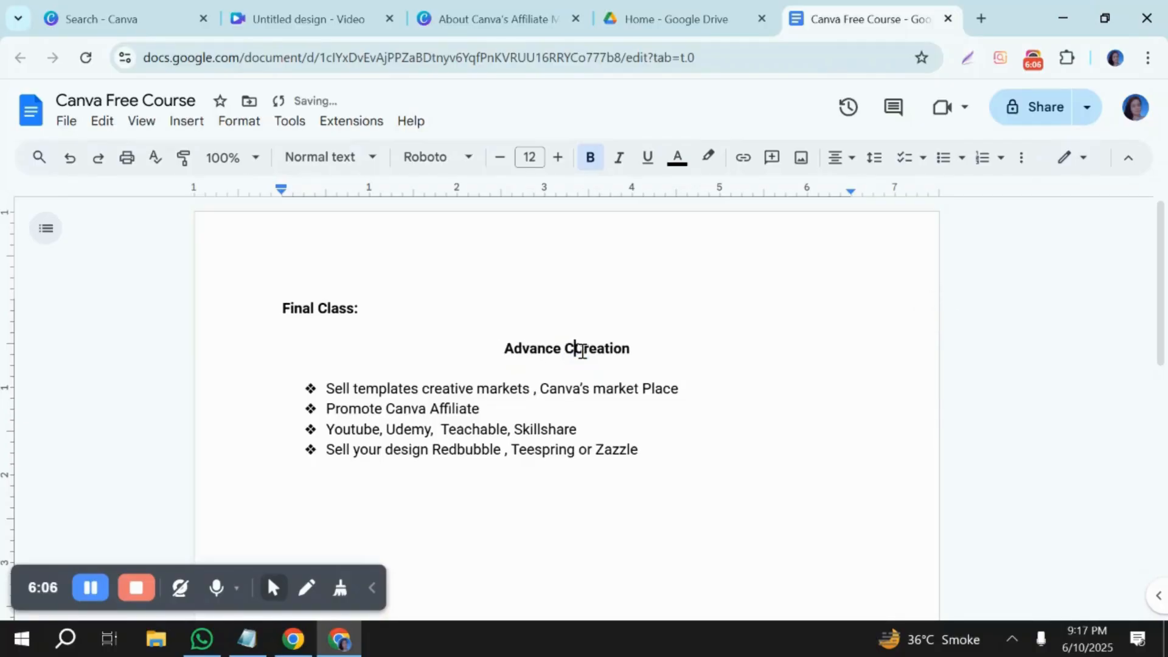
type("nva C")
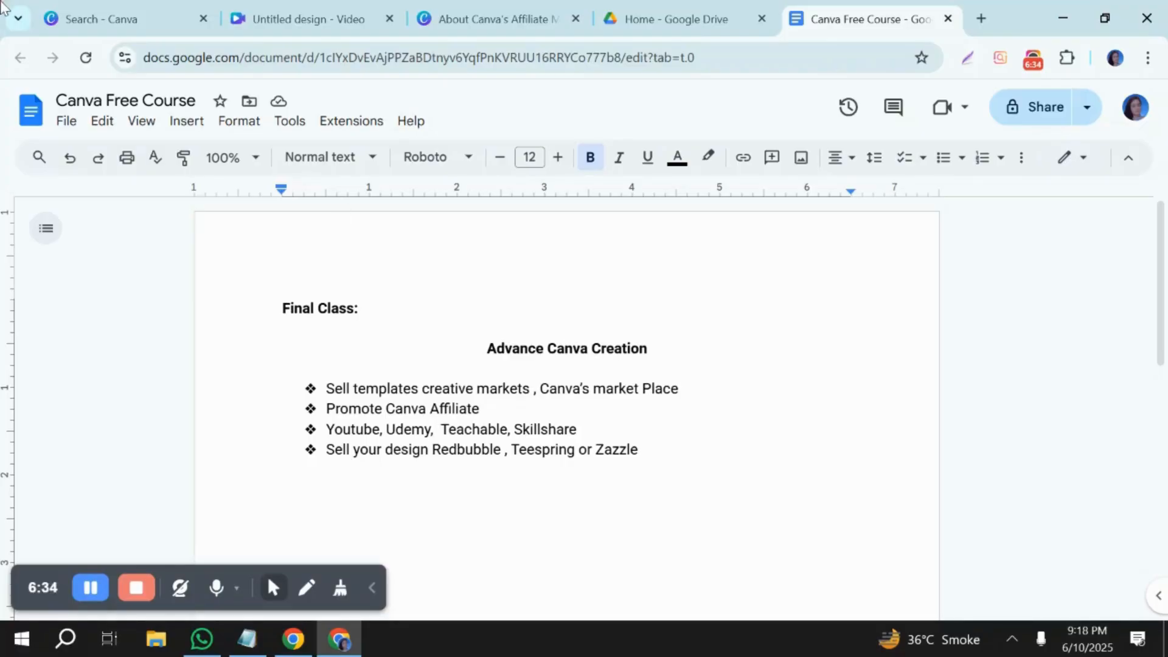
Step: Switch to Canva, clear the template search text, and browse the suggested templates
left_click(82, 7)
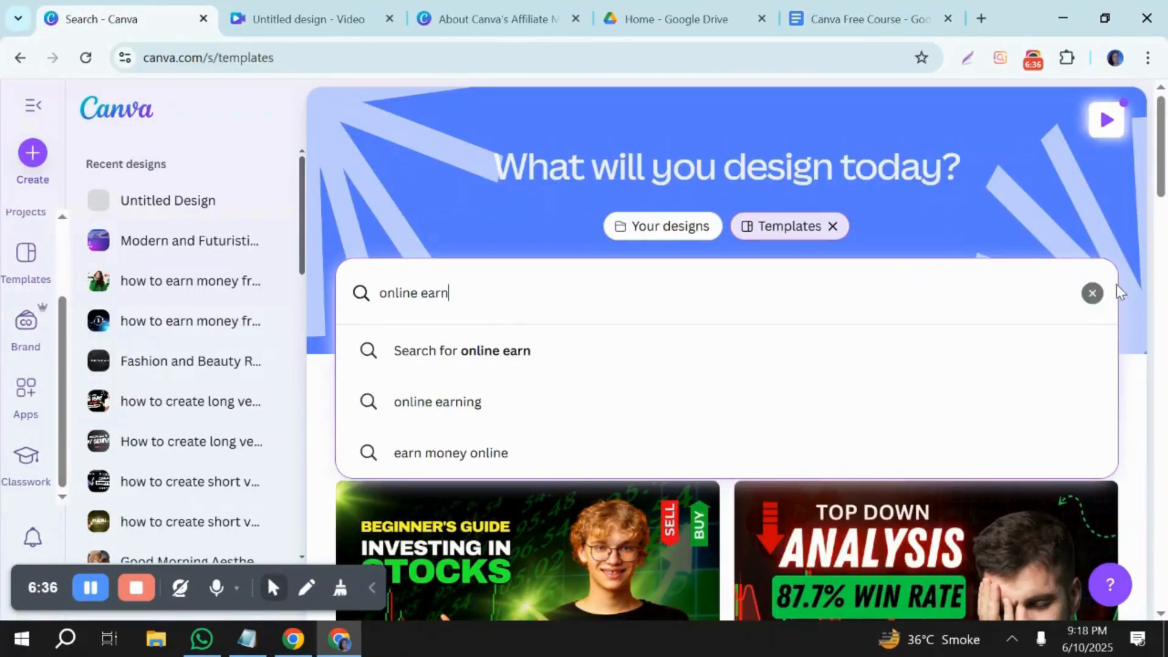
left_click(1092, 292)
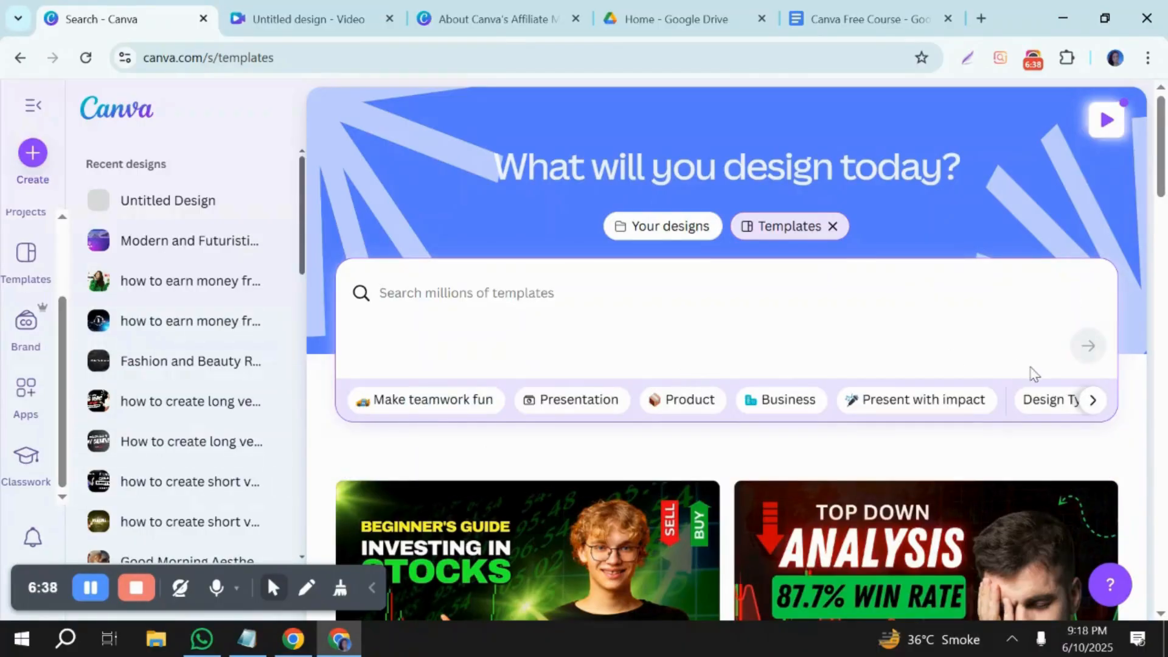
left_click(1142, 401)
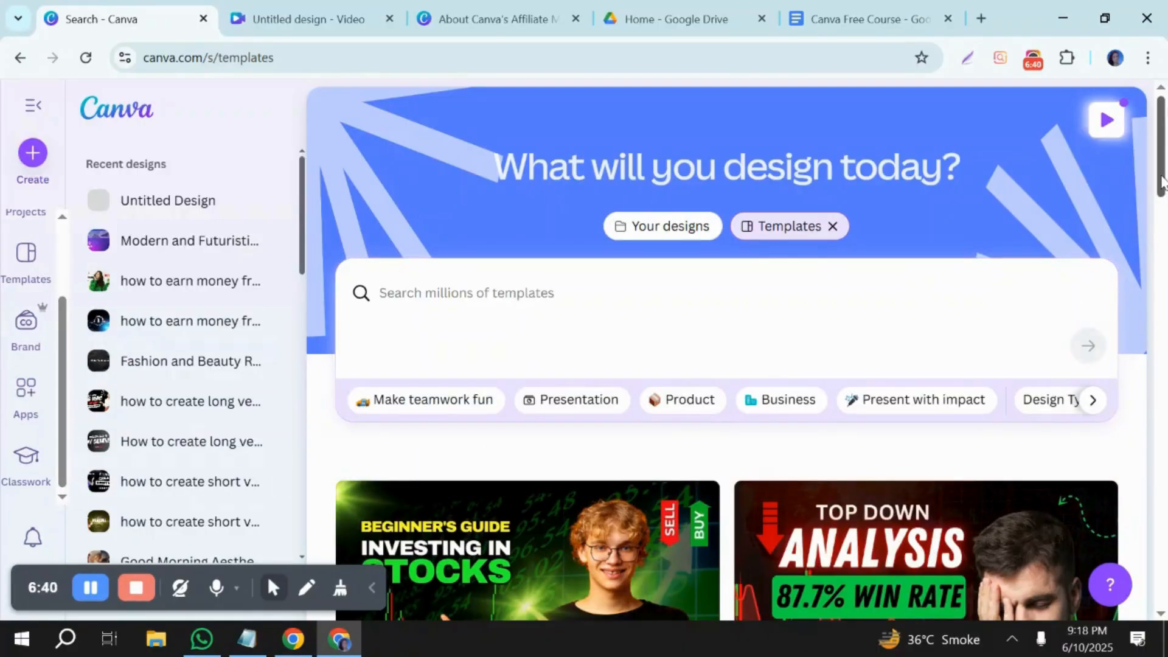
left_click_drag(1158, 163, 1142, 219)
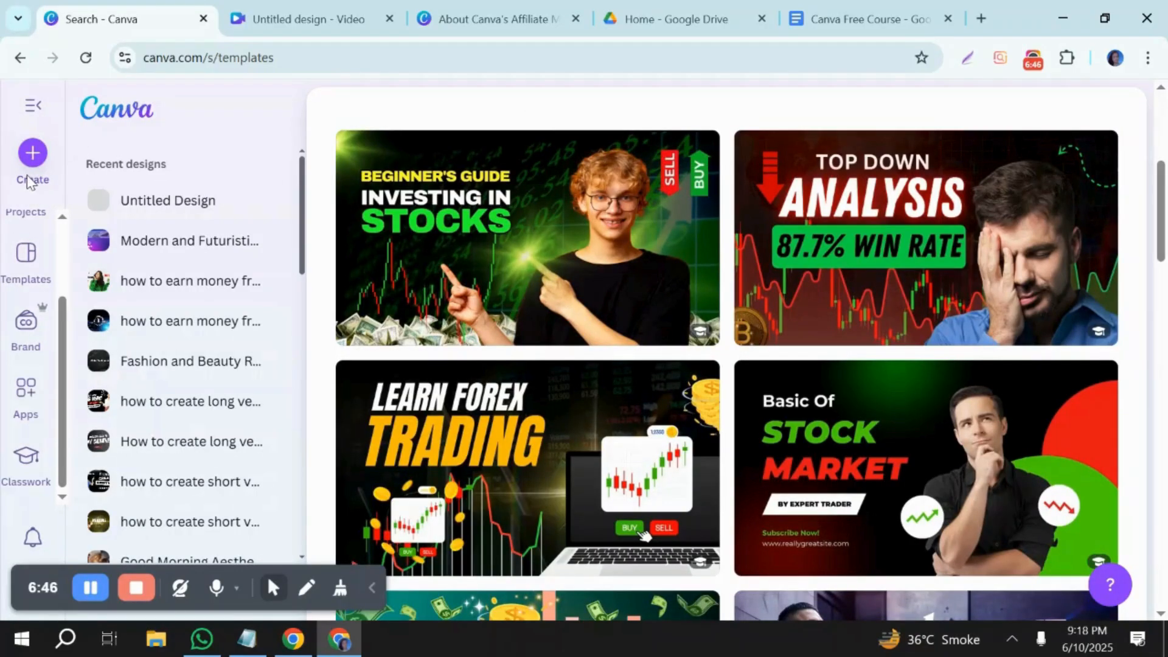
Step: Return to the Canva home page and create a blank Instagram Post (Square) design
left_click_drag(61, 310, 60, 244)
scroll(61, 250, "up", 1)
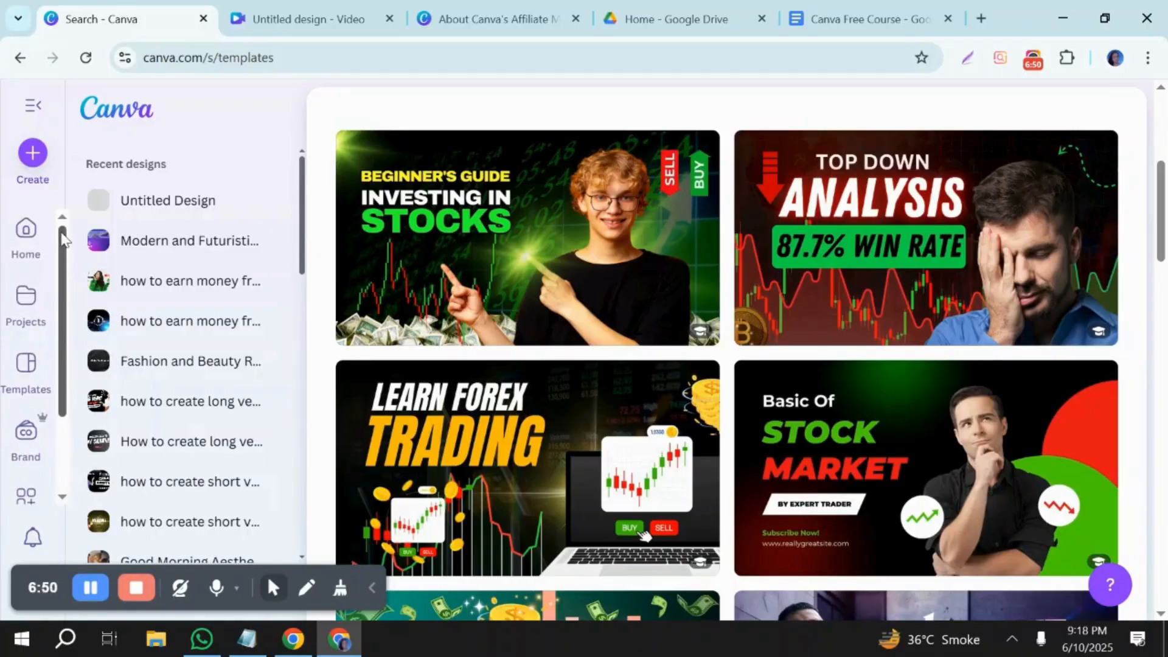
left_click(30, 246)
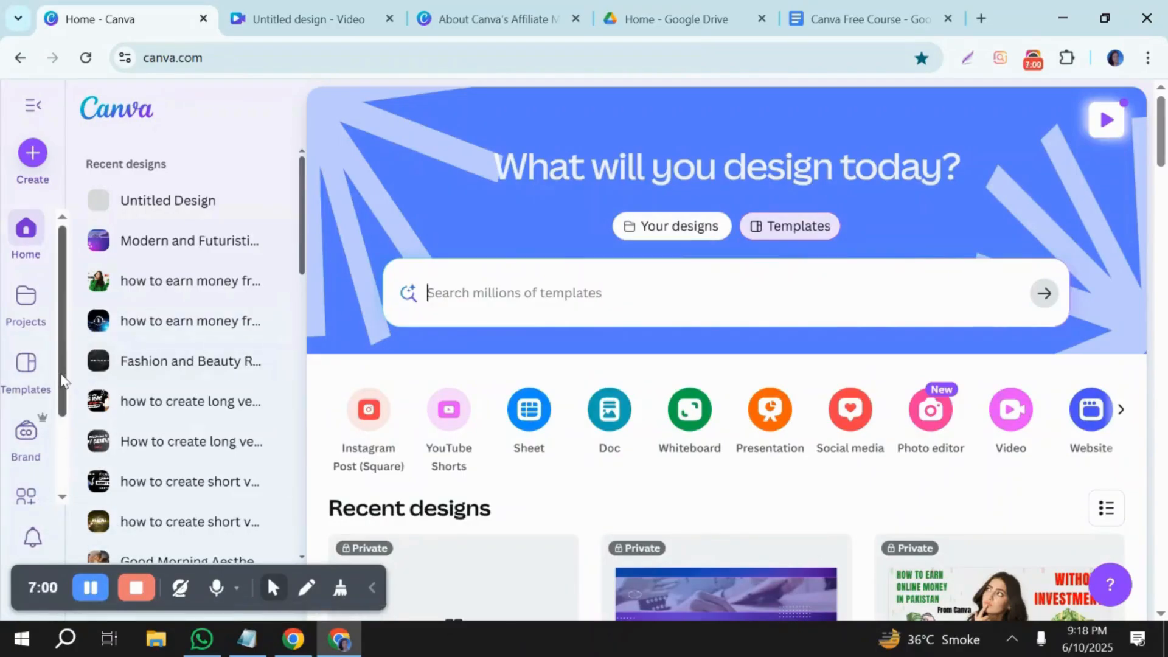
scroll(64, 380, "down", 2)
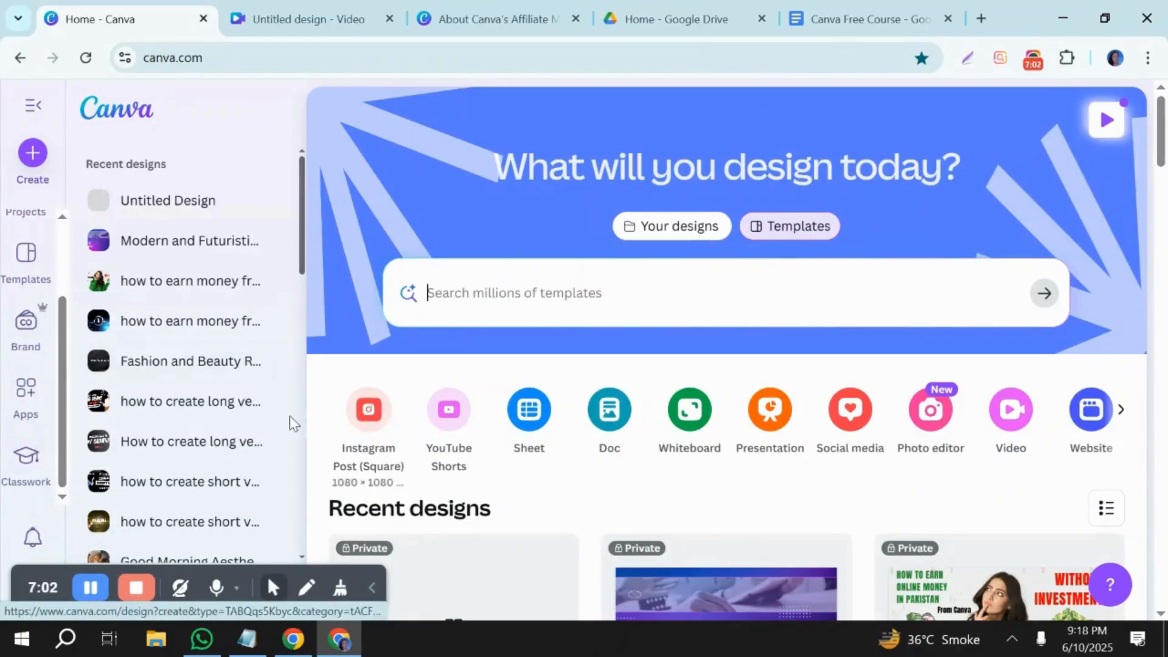
left_click(366, 409)
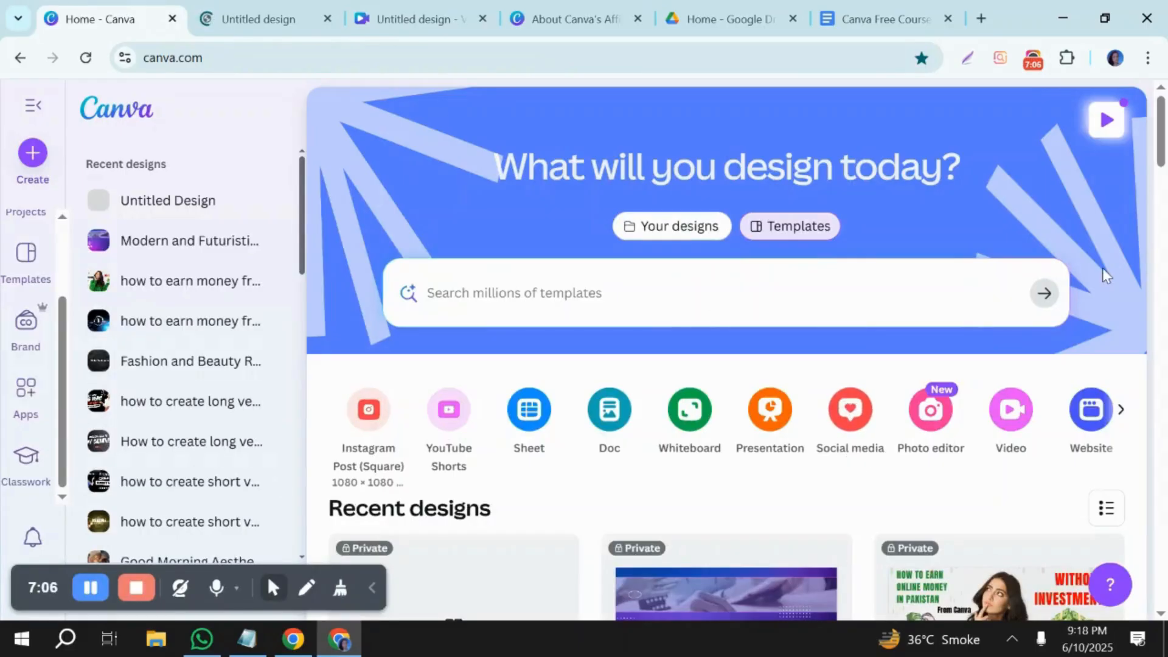
Step: Look through the recent designs on the Canva home page, and return to the blank Instagram Post design
left_click_drag(1162, 140, 1165, 299)
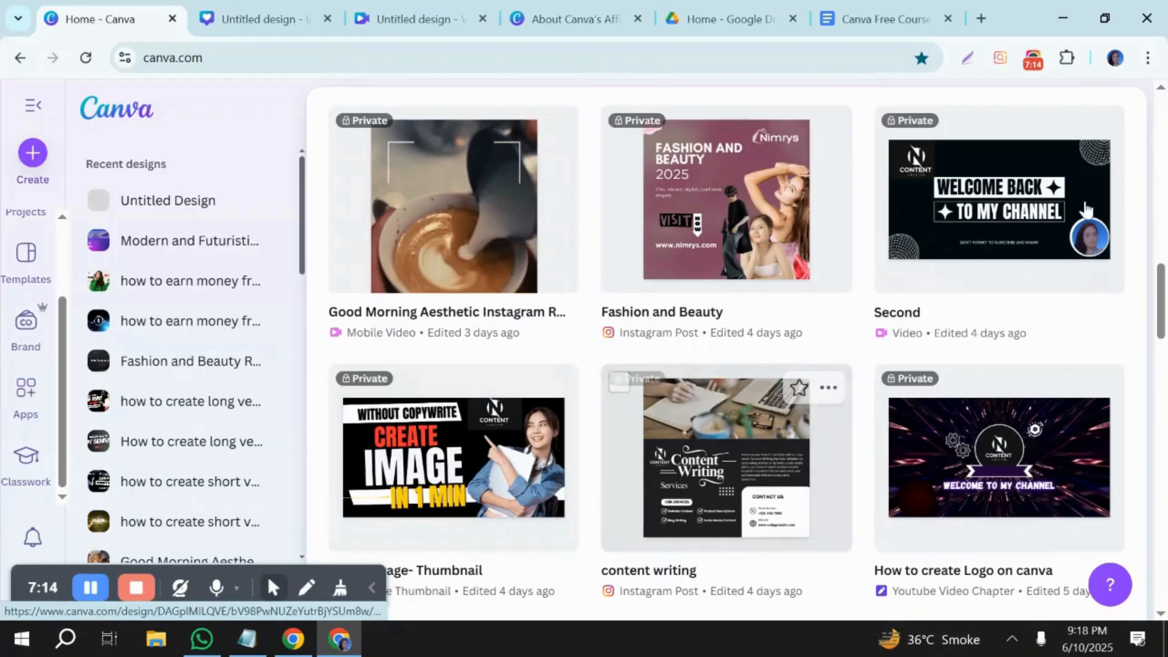
left_click_drag(1165, 277, 1165, 365)
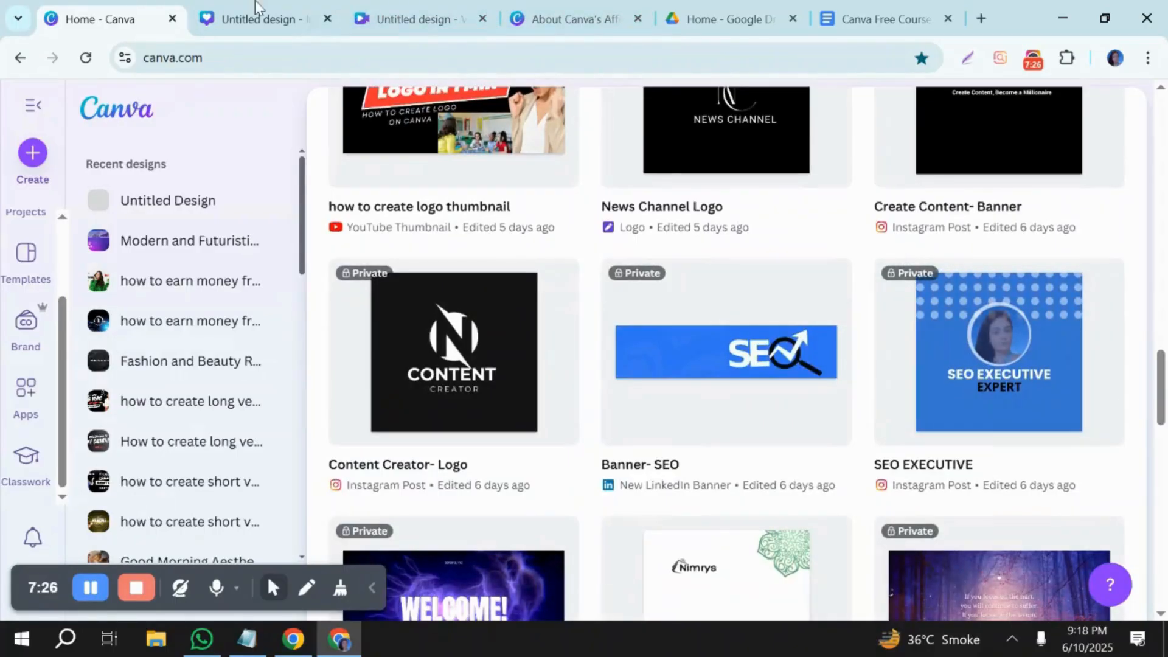
left_click(275, 8)
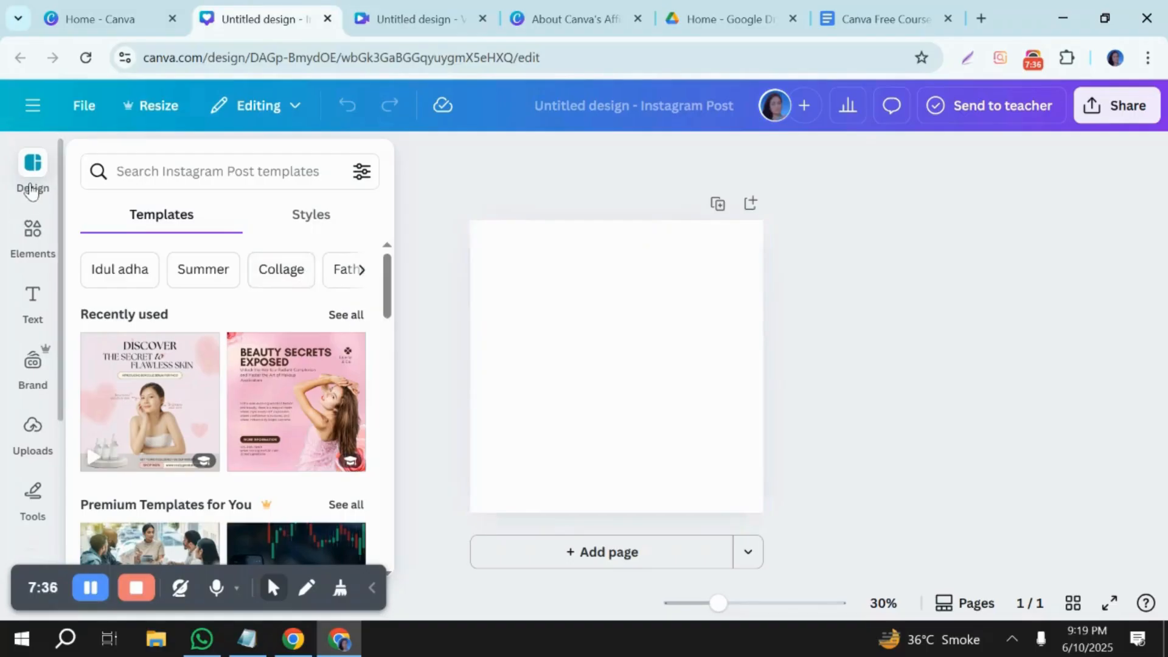
Step: Search the Instagram Post templates for "3d background"
left_click(170, 184)
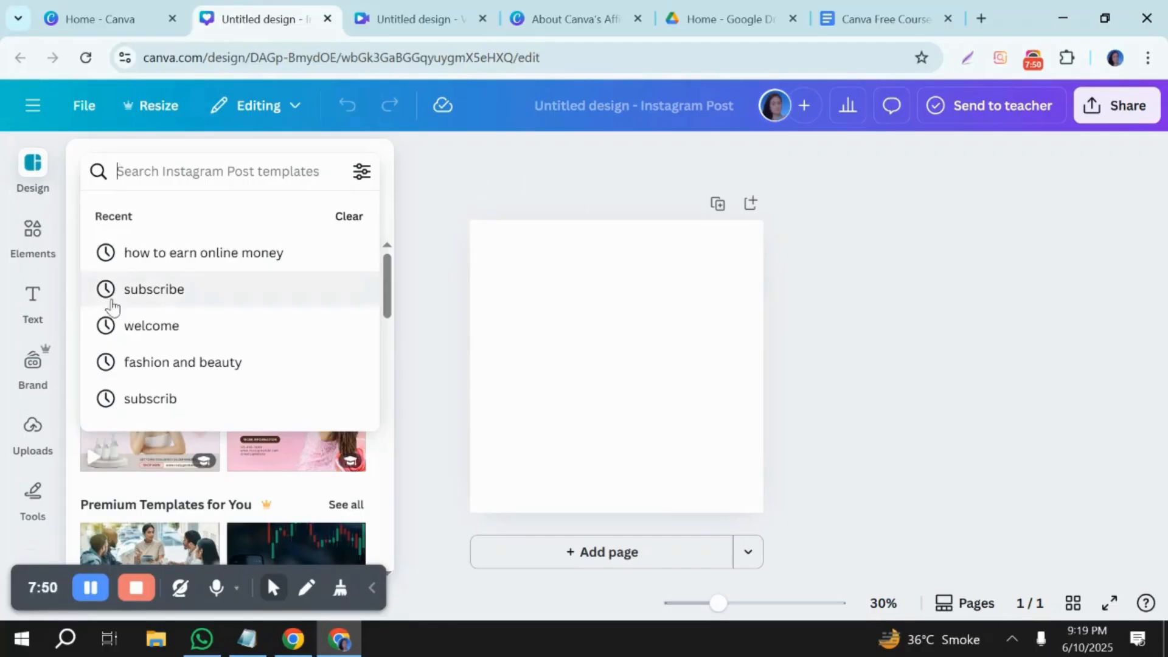
left_click(610, 266)
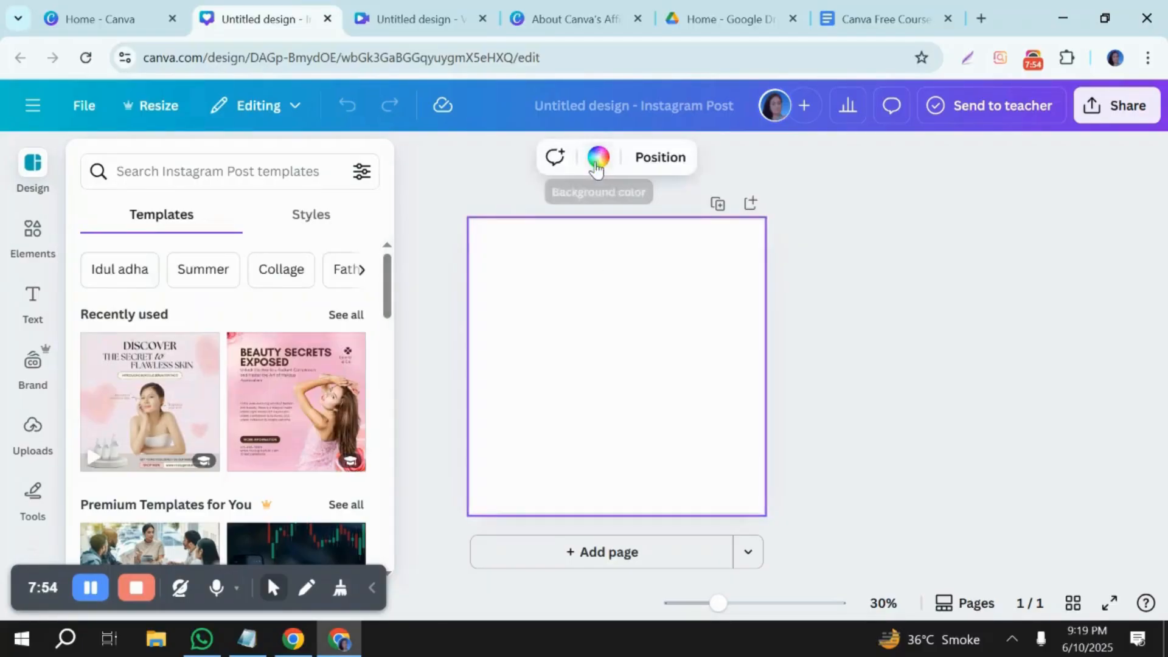
left_click(248, 185)
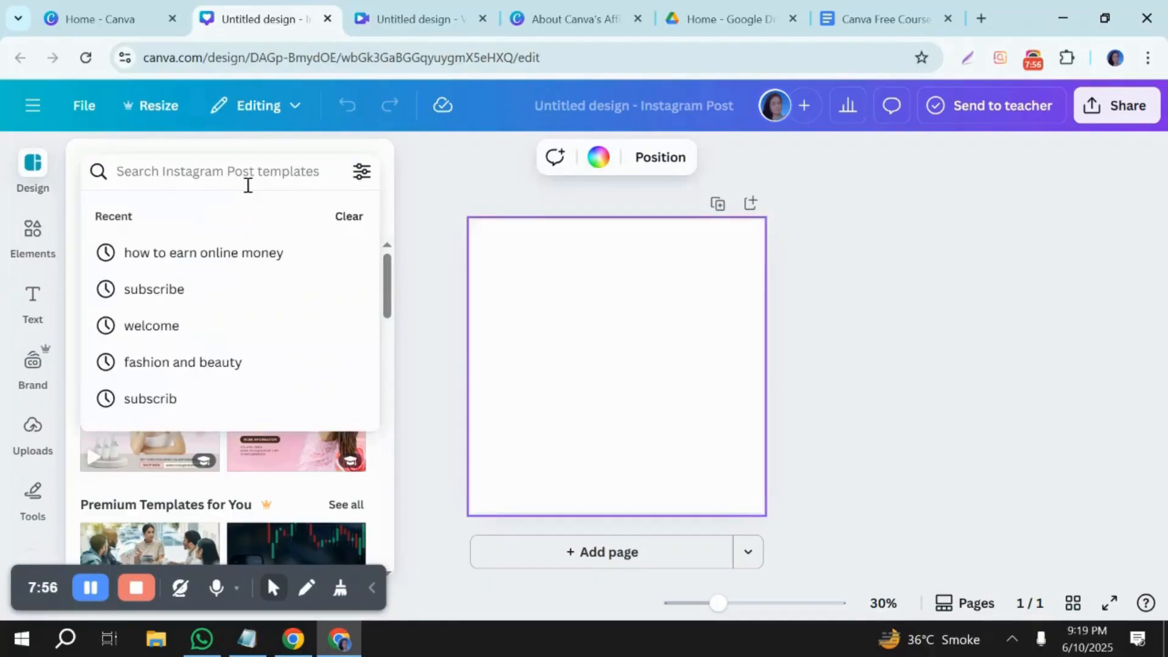
type("3")
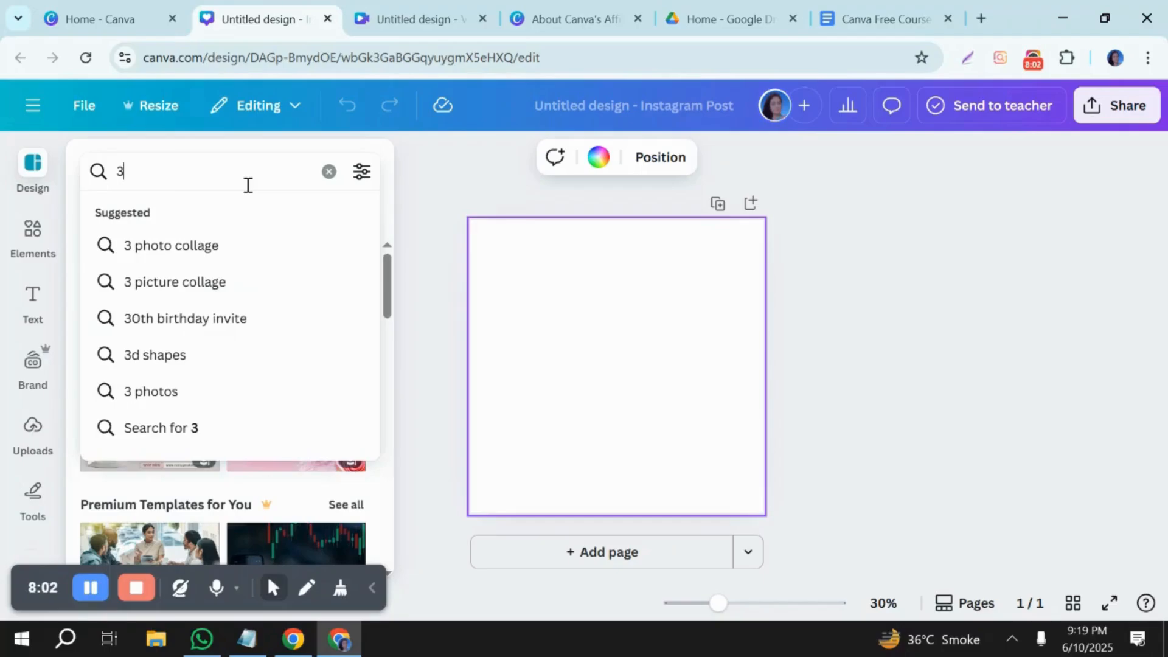
type("d back")
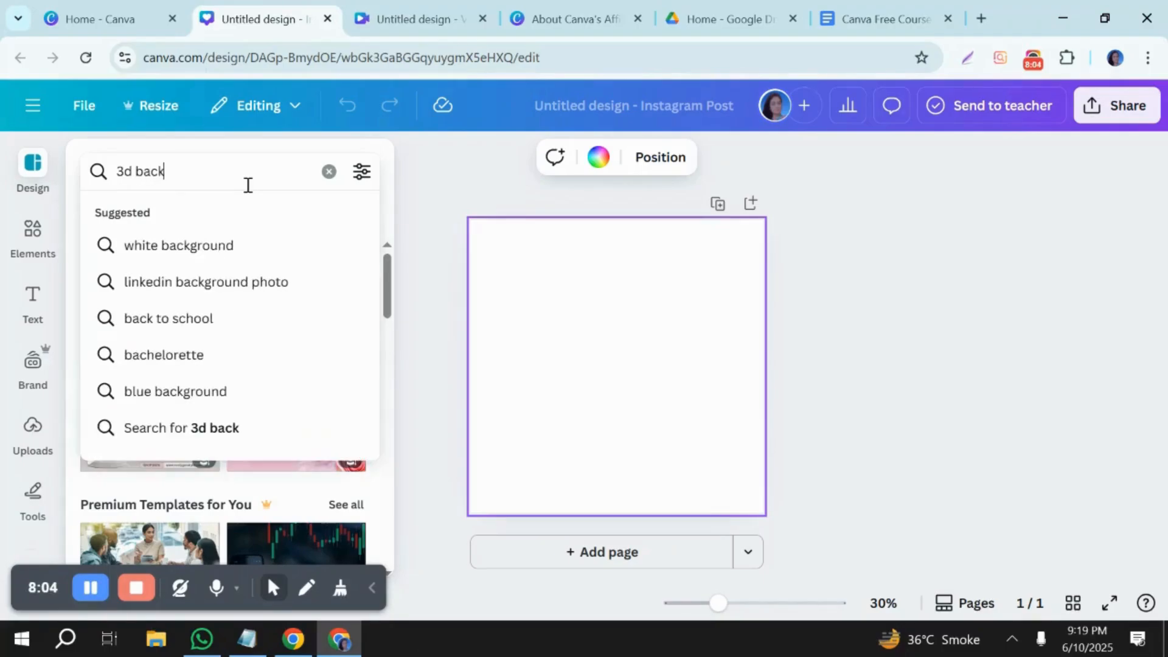
type("ground")
key("Return")
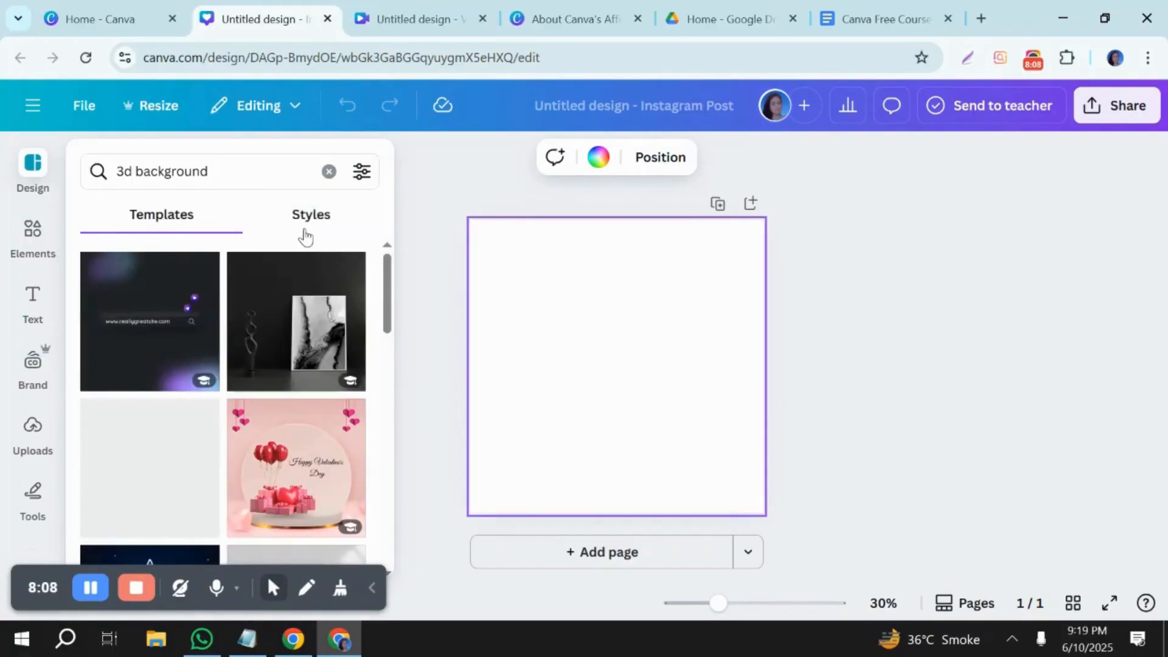
Step: Copy the template search text "3d background" and use it to search the elements library
left_click(157, 170)
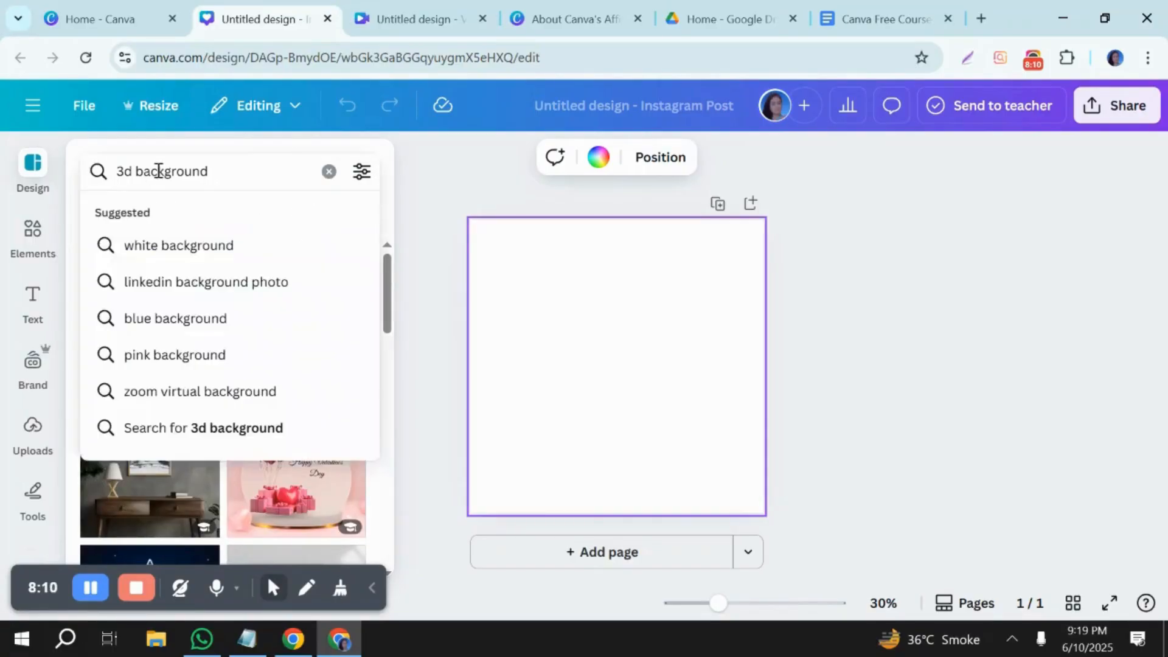
double_click(158, 170)
left_click(159, 170)
double_click(158, 170)
triple_click(158, 171)
key("ctrl+c")
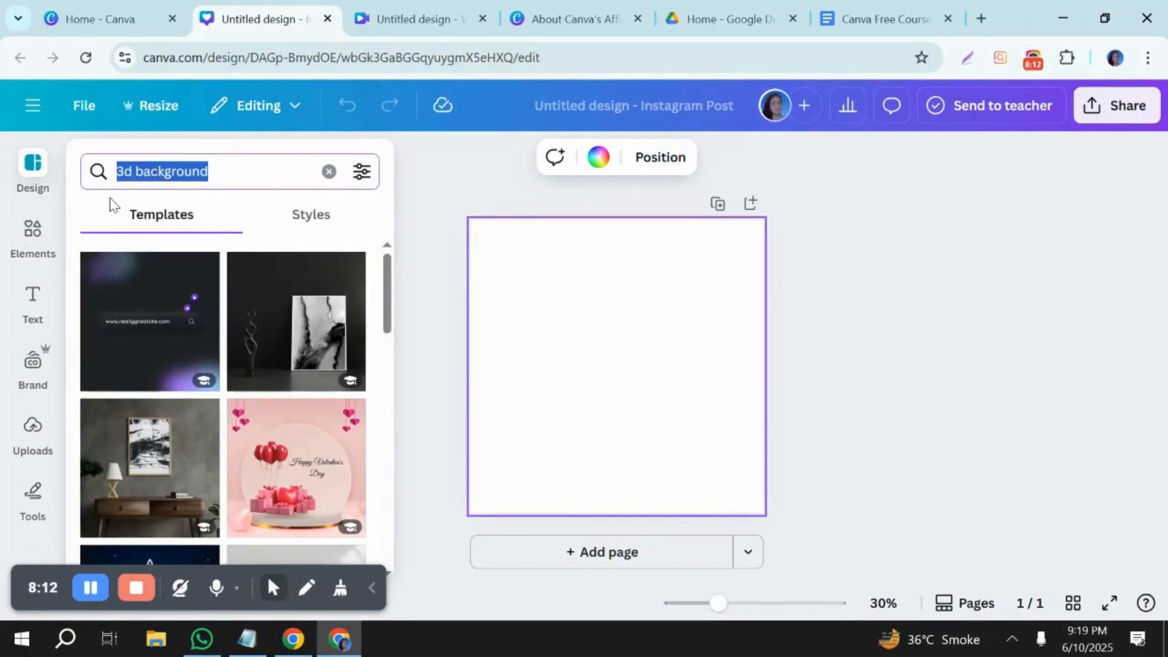
left_click(34, 237)
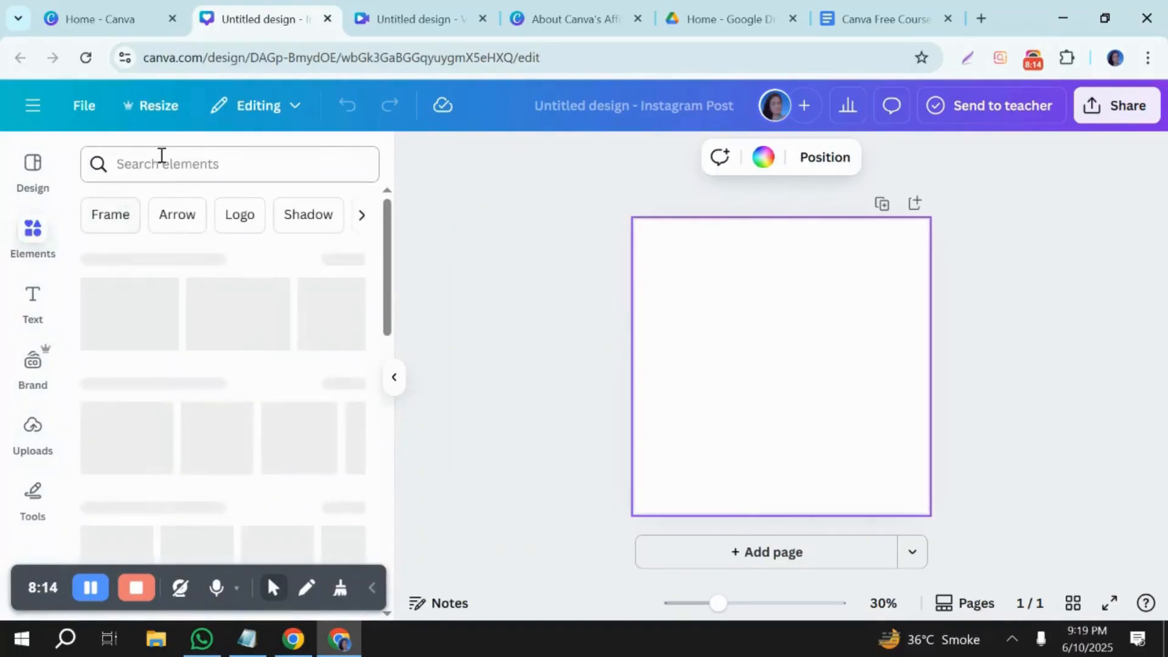
left_click(161, 160)
key("ctrl+v")
key("Return")
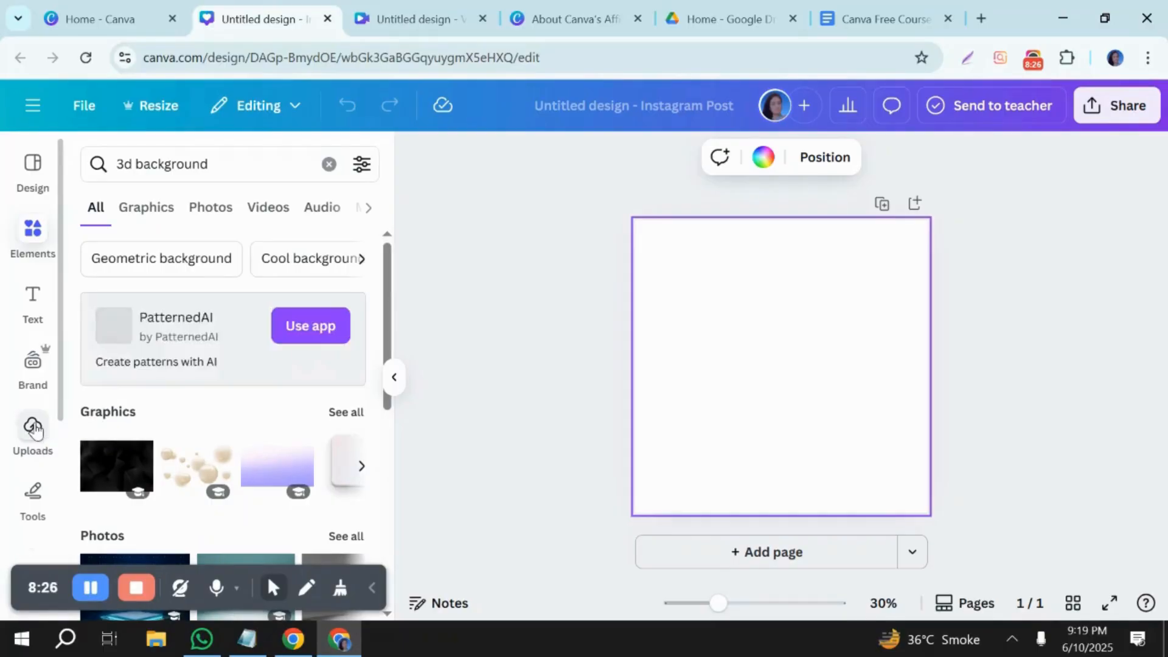
Step: Show the uploaded images and look through the other available editor sections
left_click(33, 426)
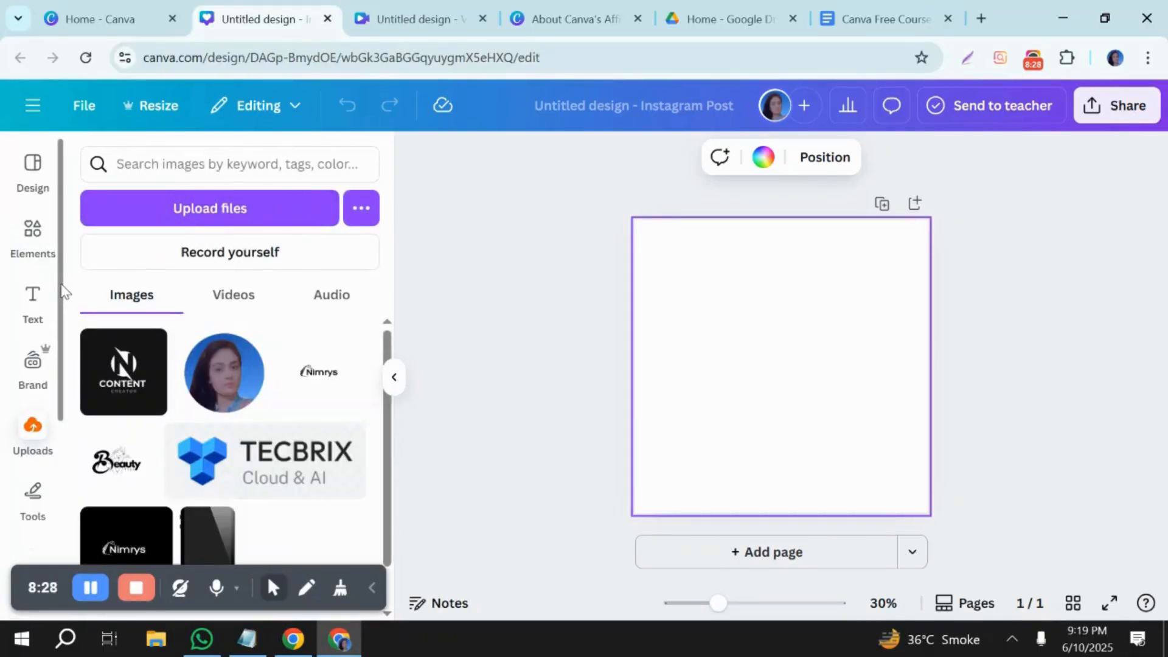
scroll(57, 381, "down", 2)
scroll(58, 381, "down", 3)
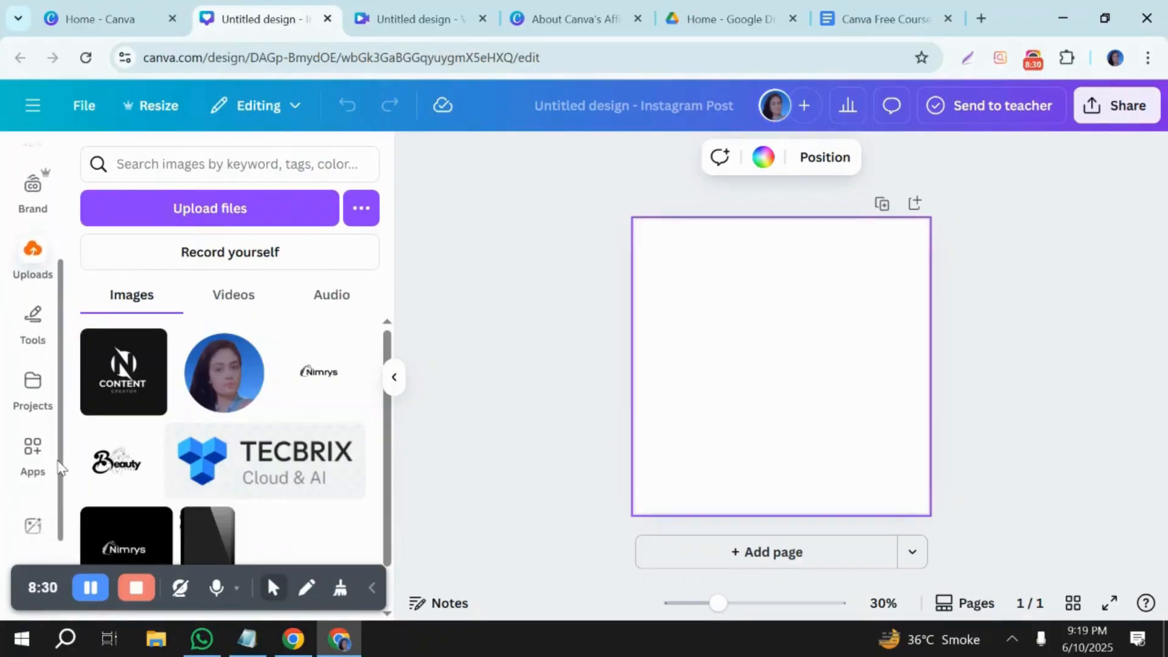
scroll(63, 489, "up", 5)
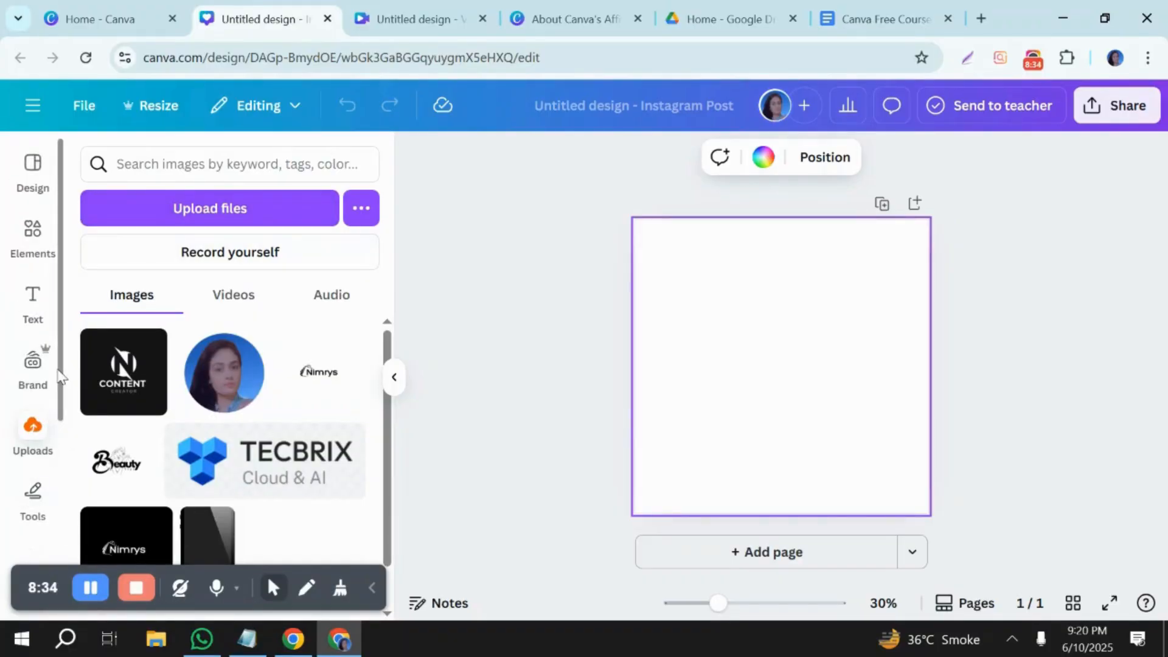
scroll(63, 377, "down", 4)
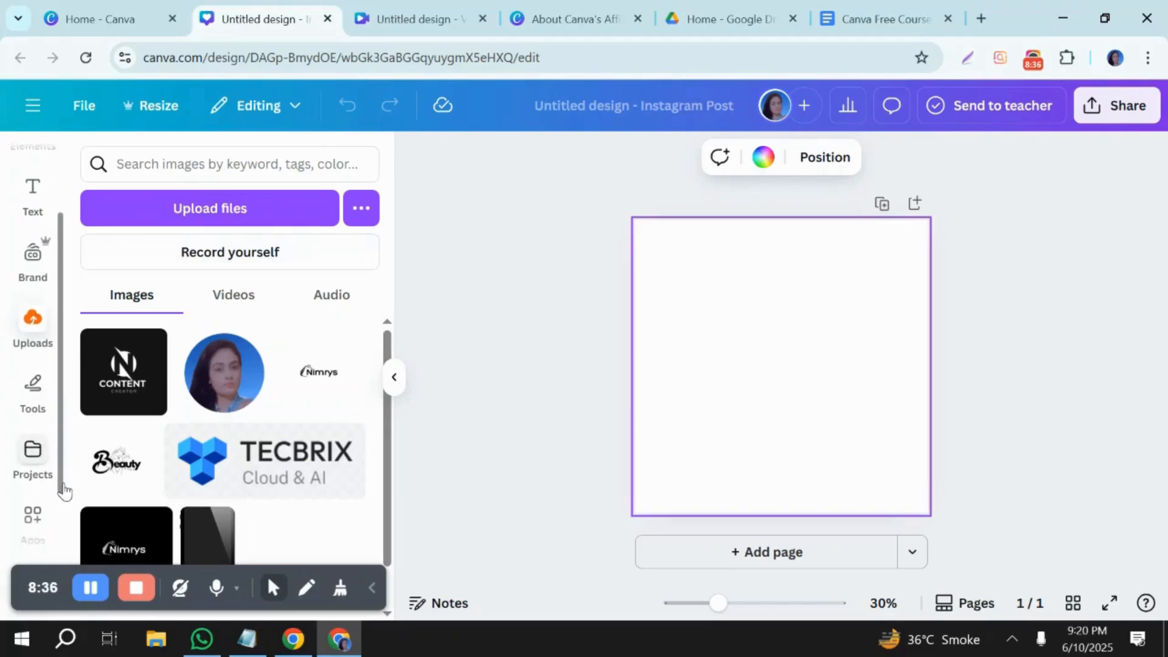
scroll(66, 262, "up", 4)
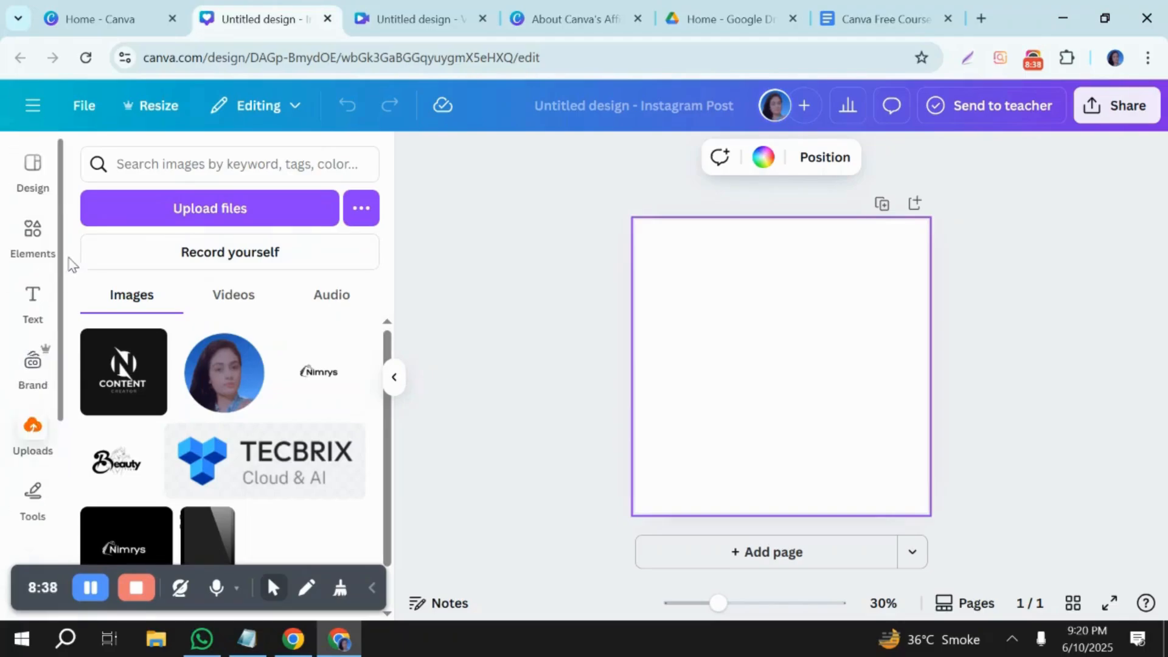
Step: Repeat the elements search for "3d background" and limit the results to photos
left_click(32, 246)
left_click(260, 153)
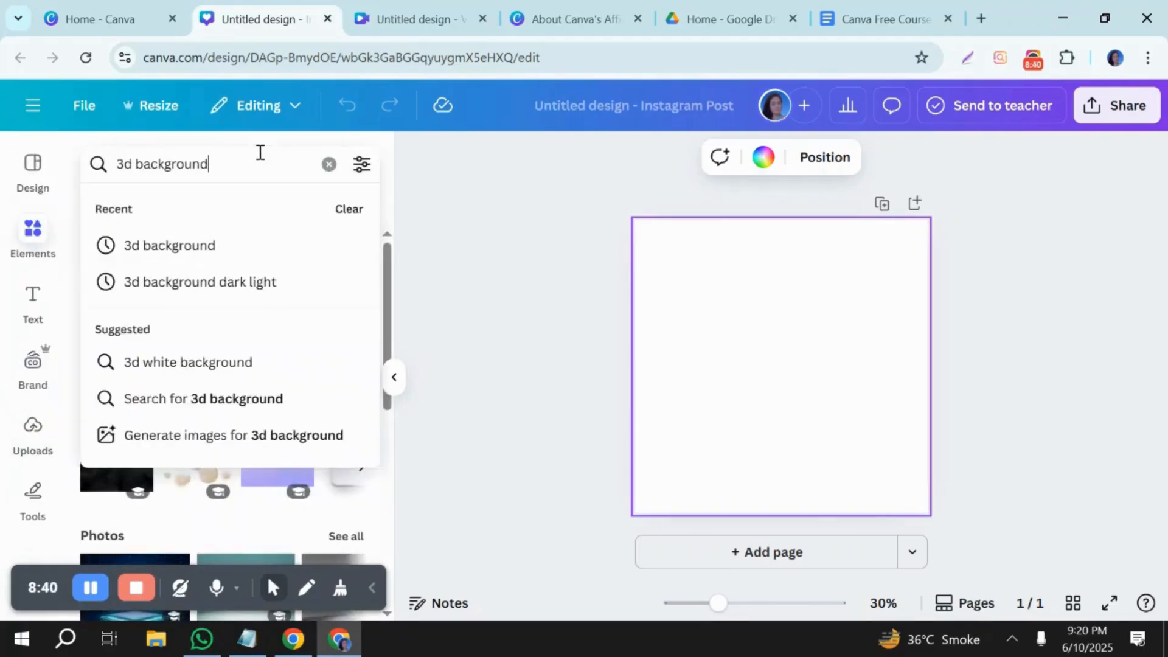
key("Return")
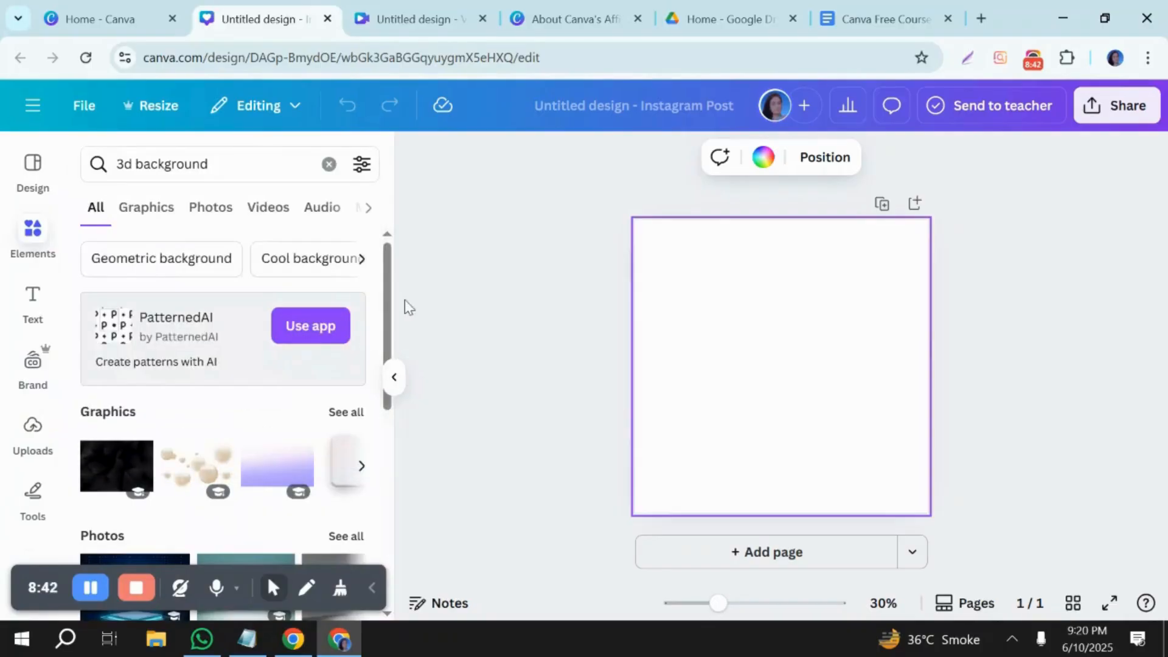
scroll(381, 327, "down", 5)
scroll(376, 420, "down", 1)
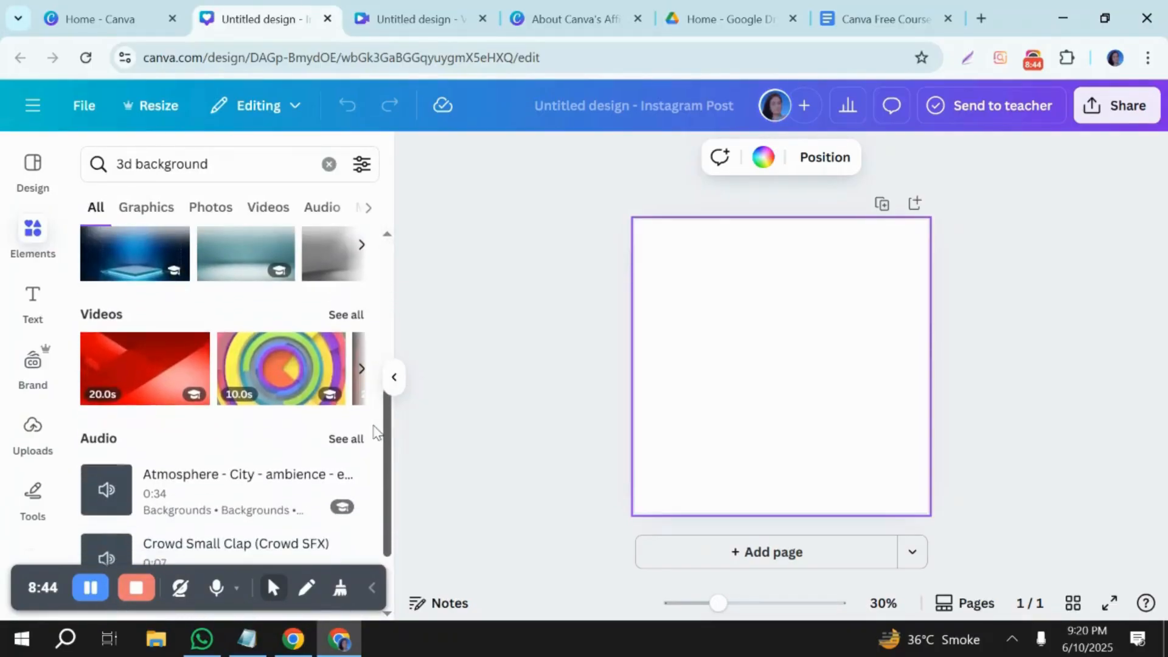
scroll(378, 430, "up", 5)
left_click(218, 204)
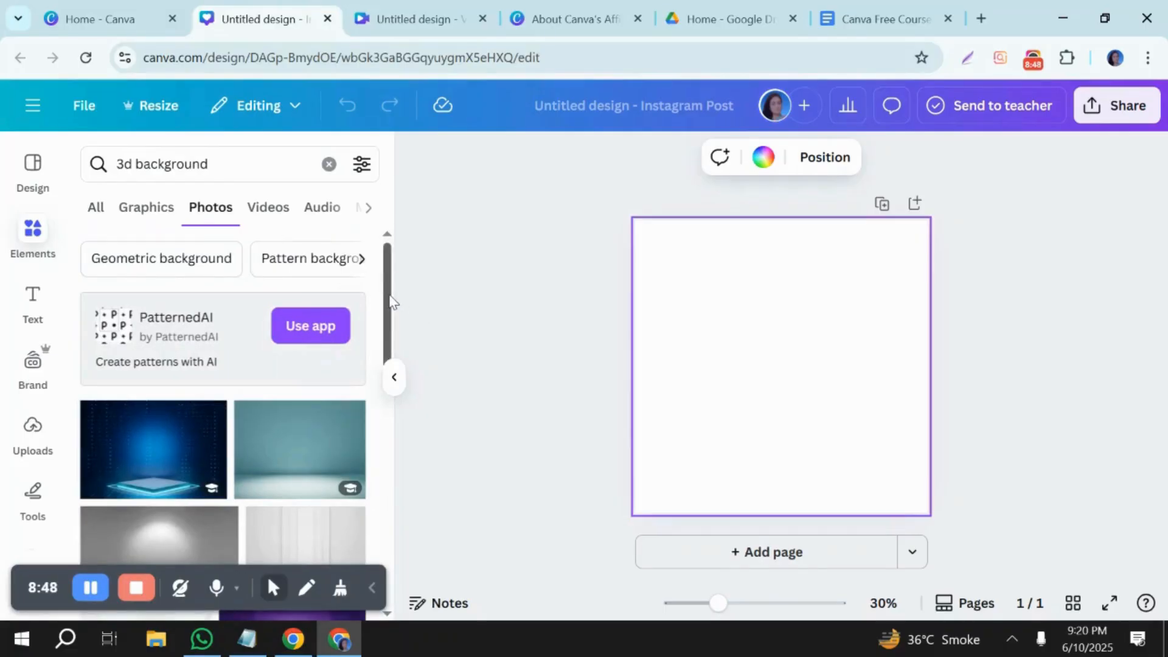
scroll(391, 303, "down", 3)
Step: Refine the photo search to "3d background black and white"
left_click(254, 162)
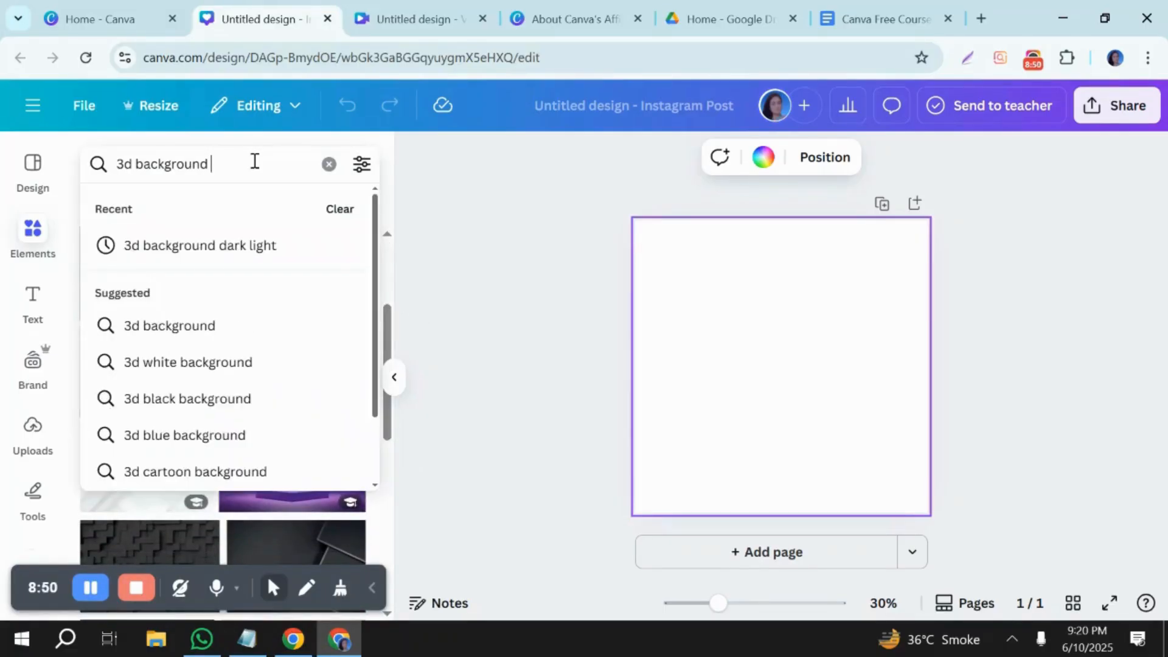
type("black a")
type("nd wiht")
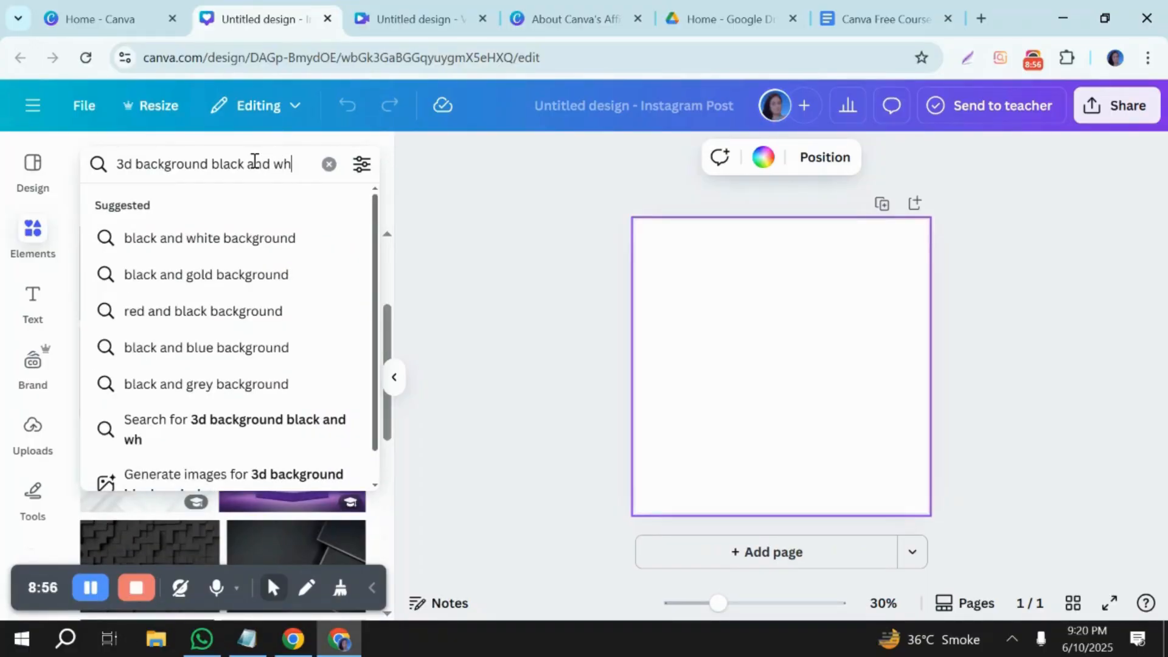
type("ite")
key("Return")
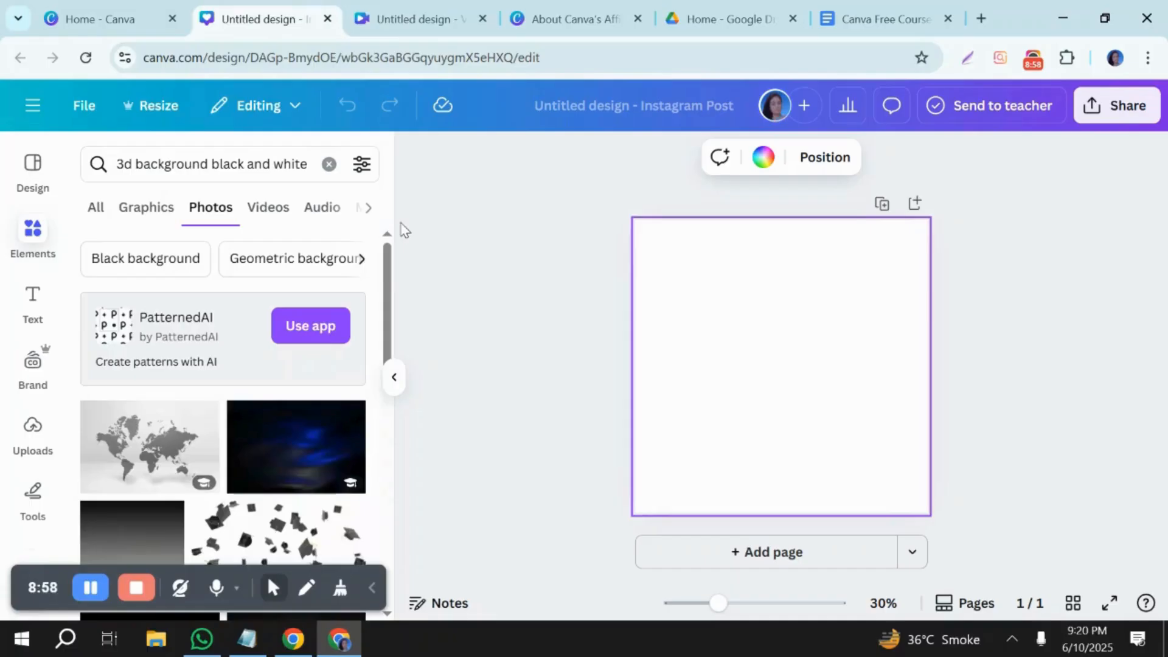
Step: Add the dark brick wall photo with the lit floor from the search results to the page
scroll(225, 346, "down", 2)
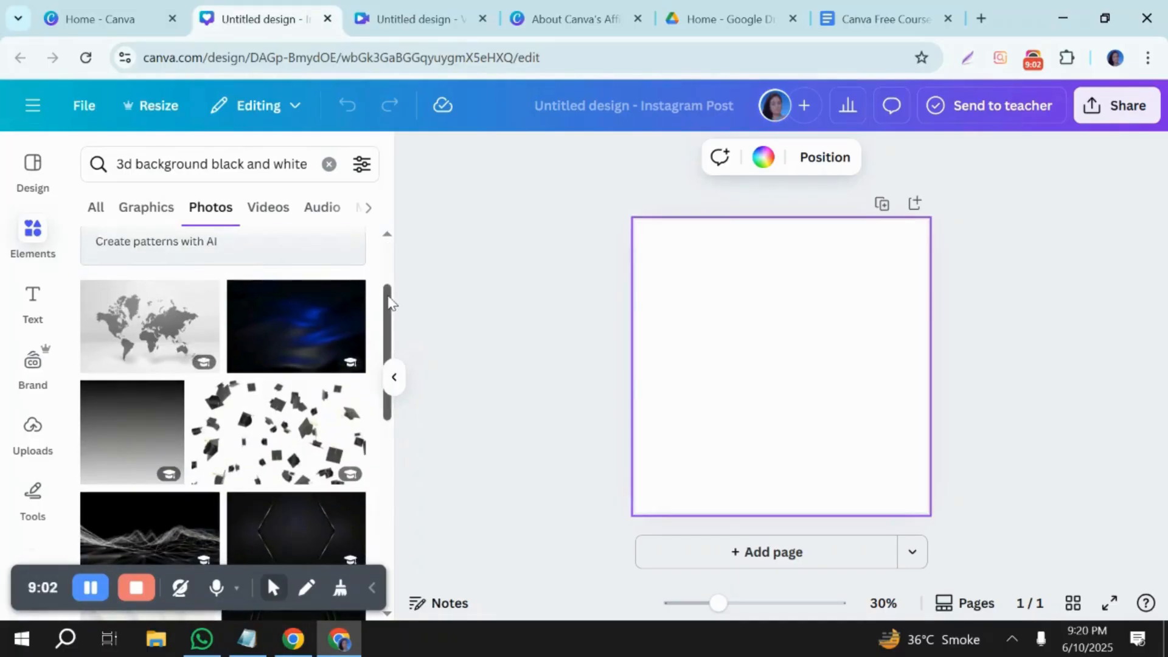
left_click_drag(385, 303, 374, 402)
left_click(183, 425)
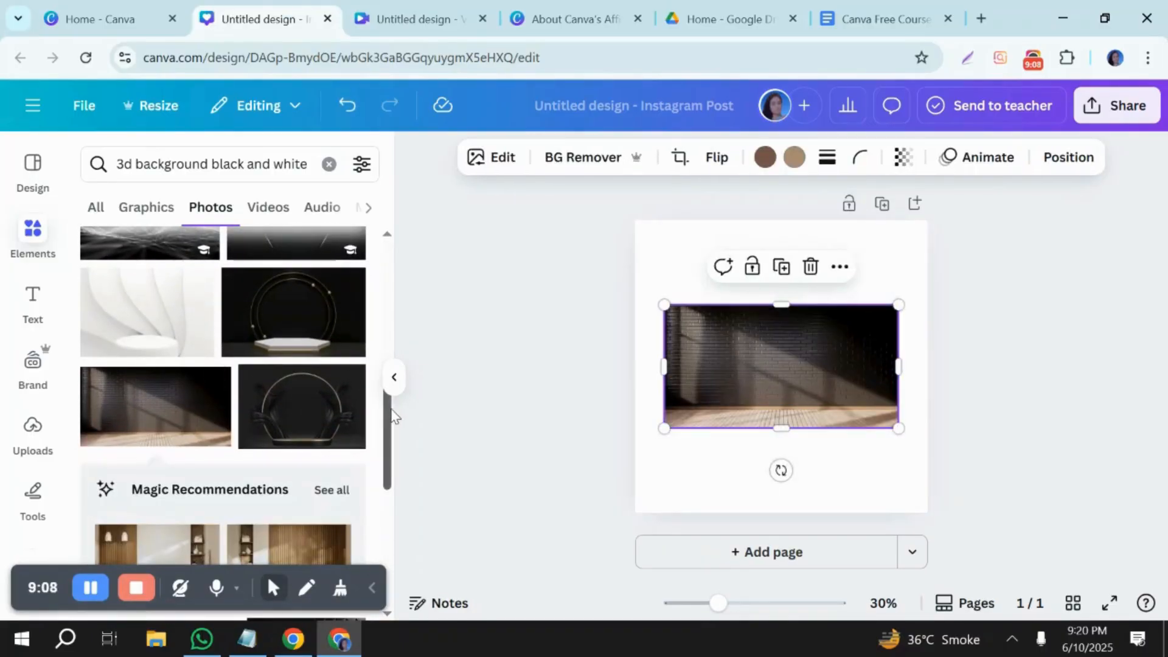
Step: Add the photo of a white cloud on black to the page and delete the brick wall photo
left_click_drag(394, 418, 390, 457)
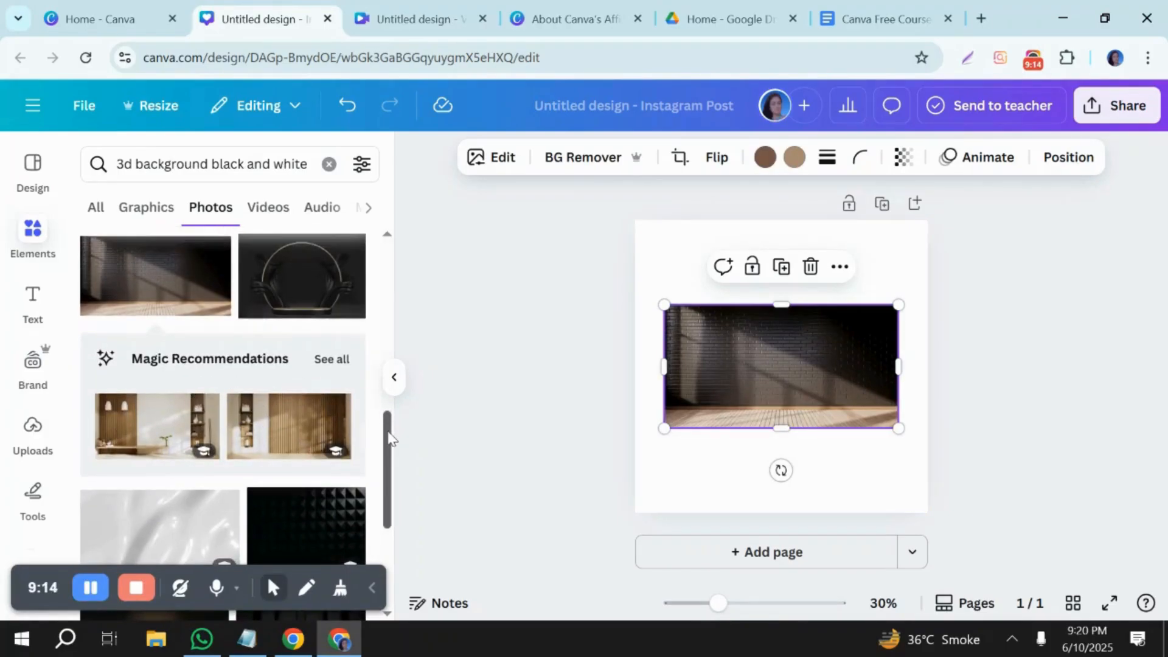
left_click_drag(394, 435, 376, 554)
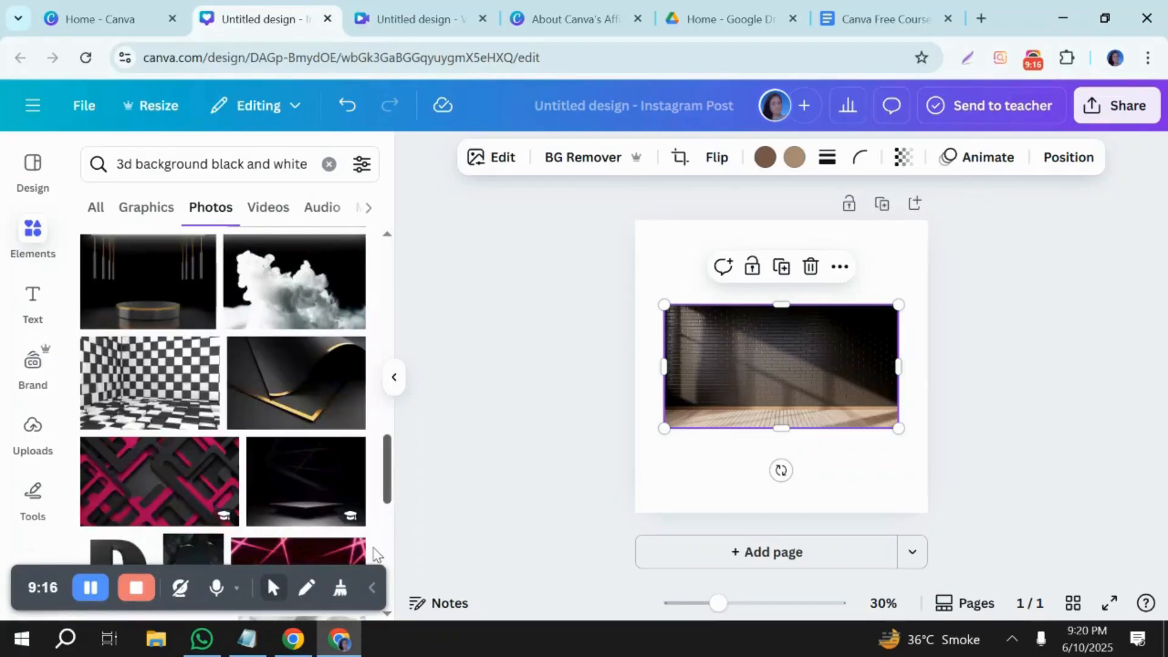
left_click_drag(305, 282, 801, 375)
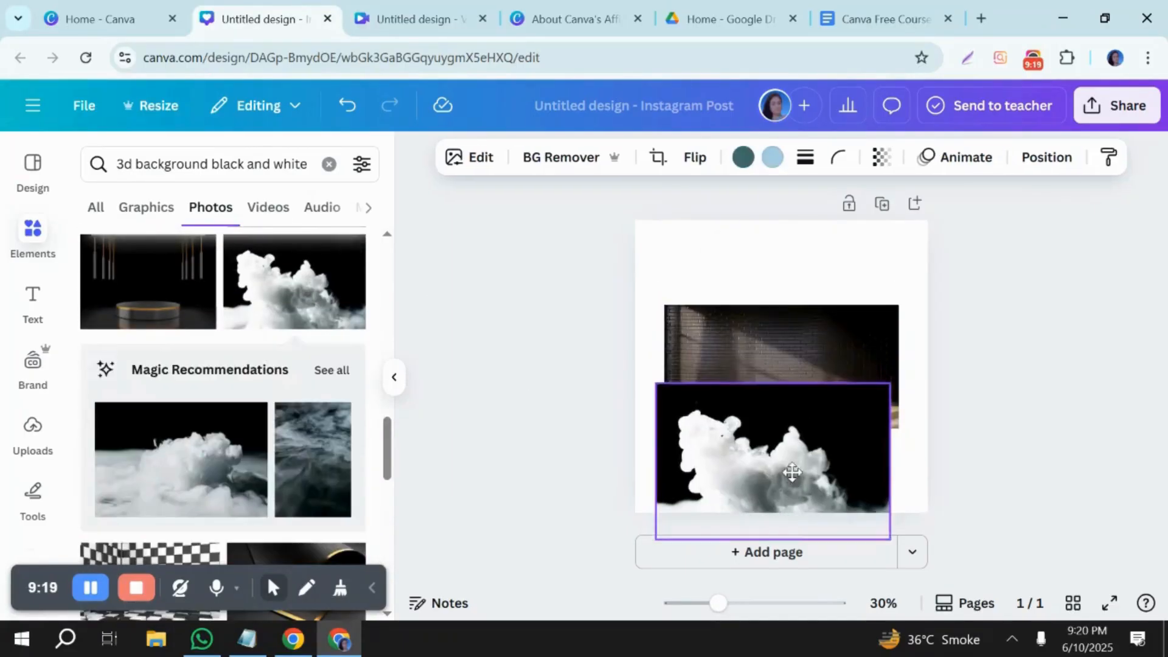
left_click(846, 321)
left_click(811, 267)
Step: Move the white cloud photo up on the page and set it as the page background
left_click_drag(813, 407, 815, 302)
right_click(815, 302)
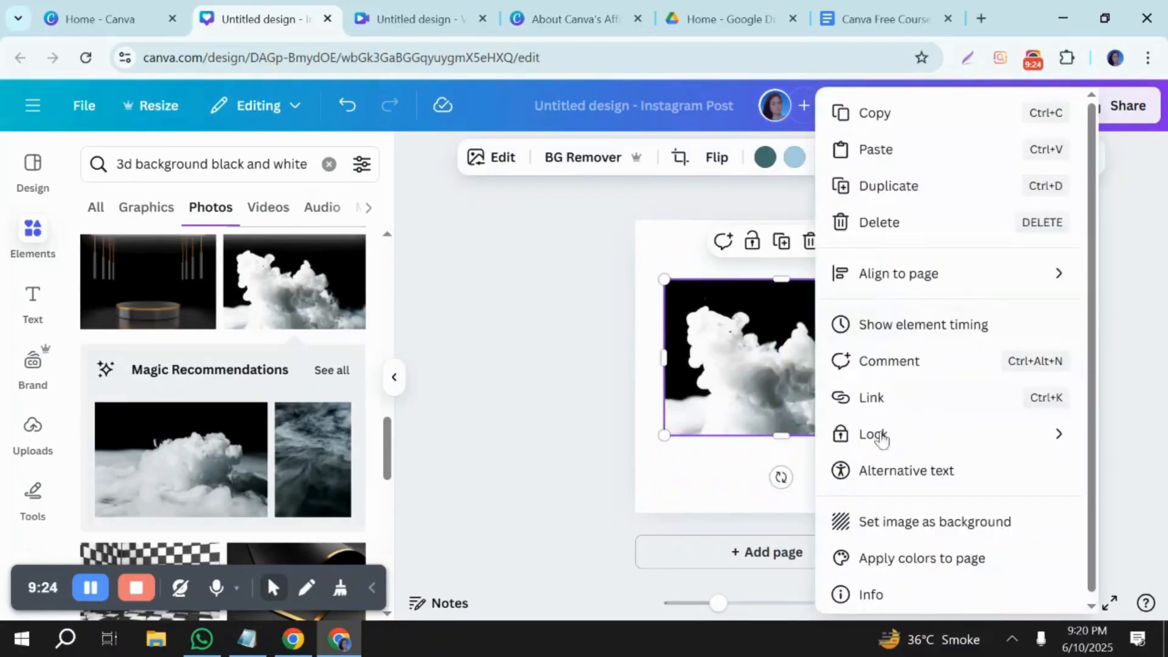
left_click(953, 531)
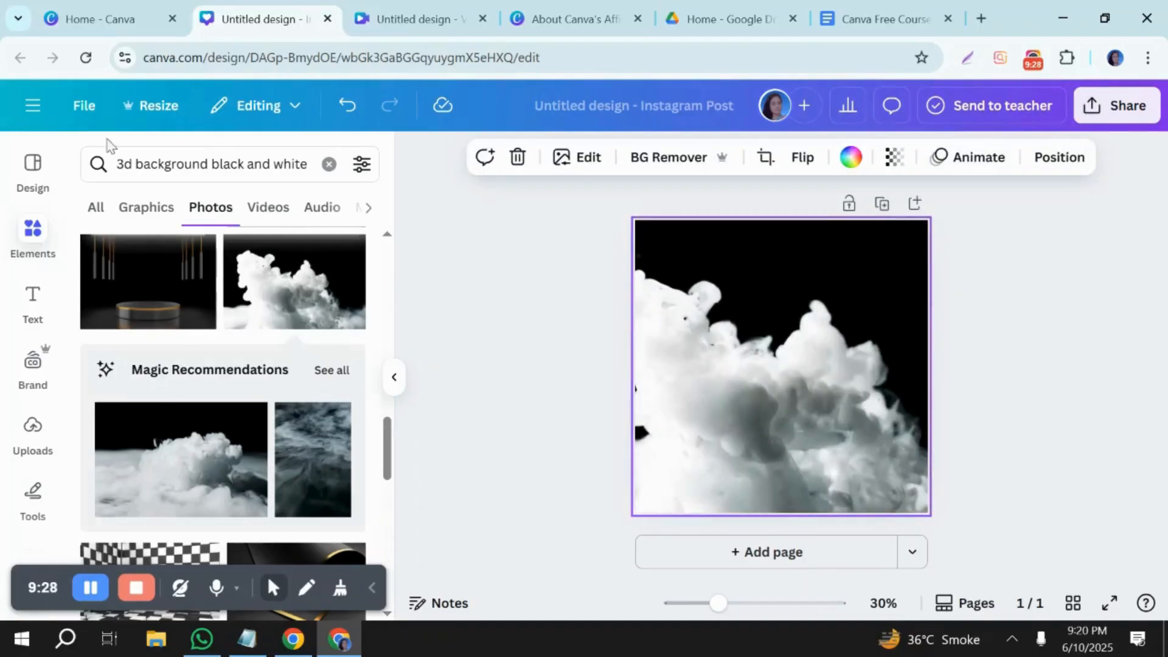
Step: Search the elements library for "beauty girl" and limit the results to photos
left_click(329, 163)
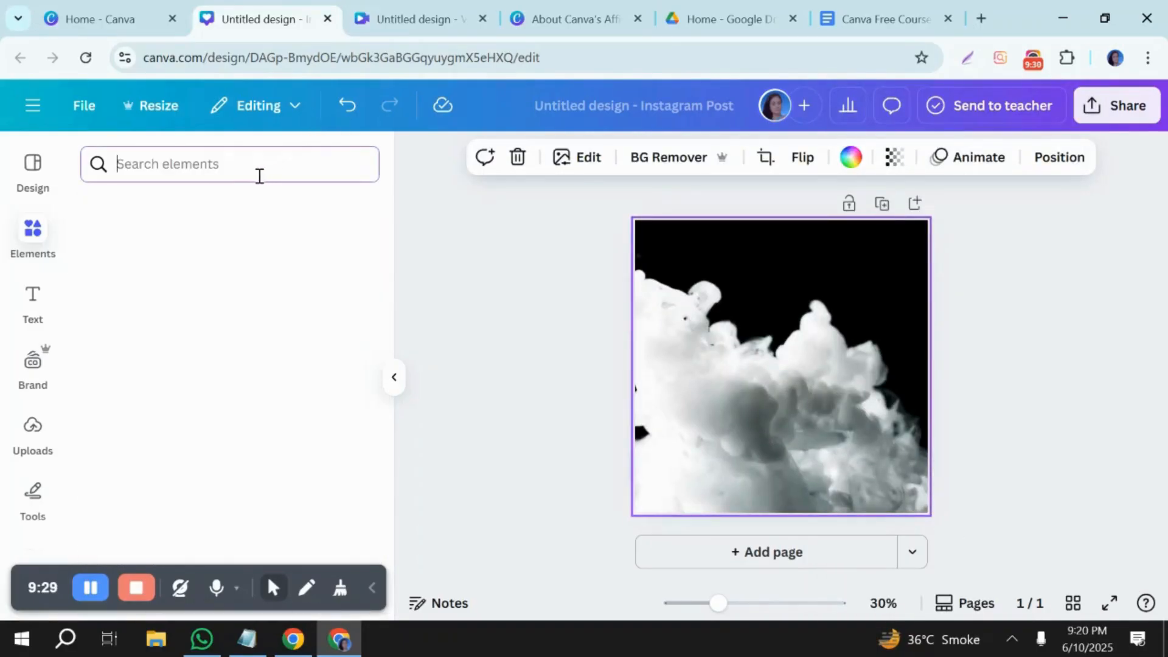
type("bea")
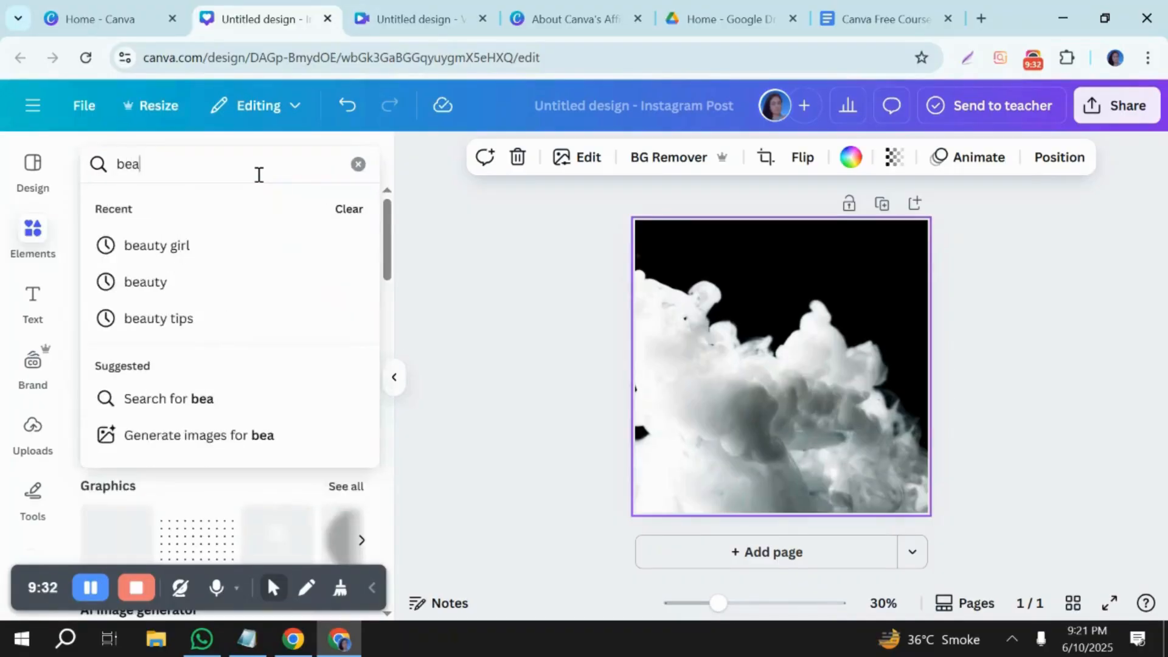
type("uty girl")
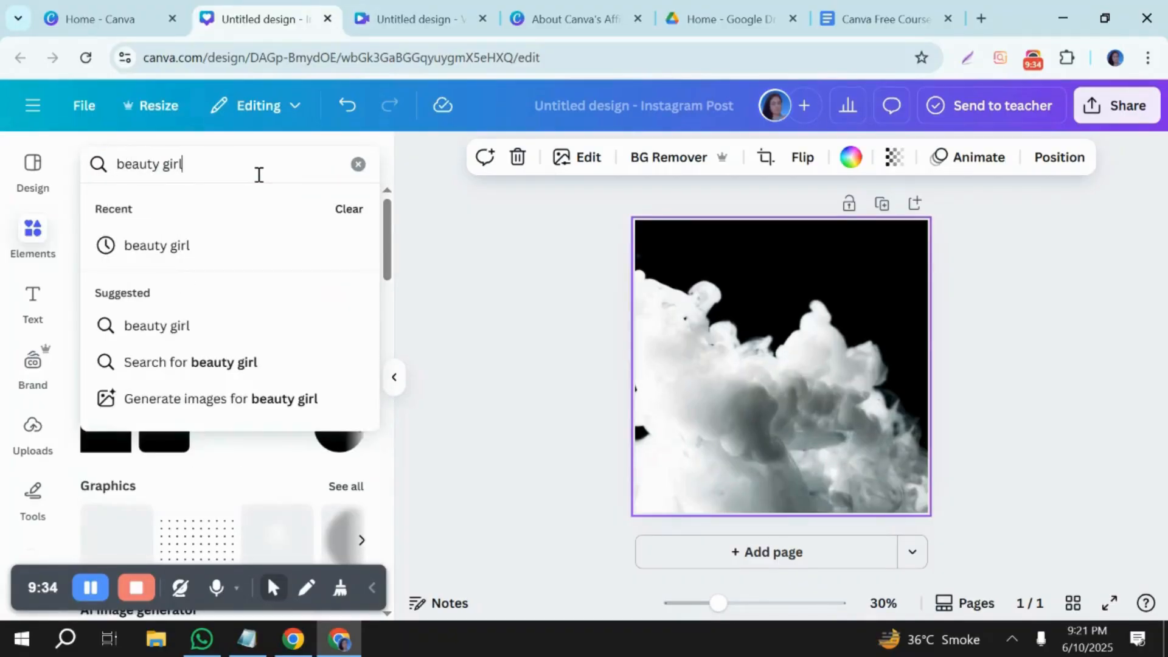
key("Return")
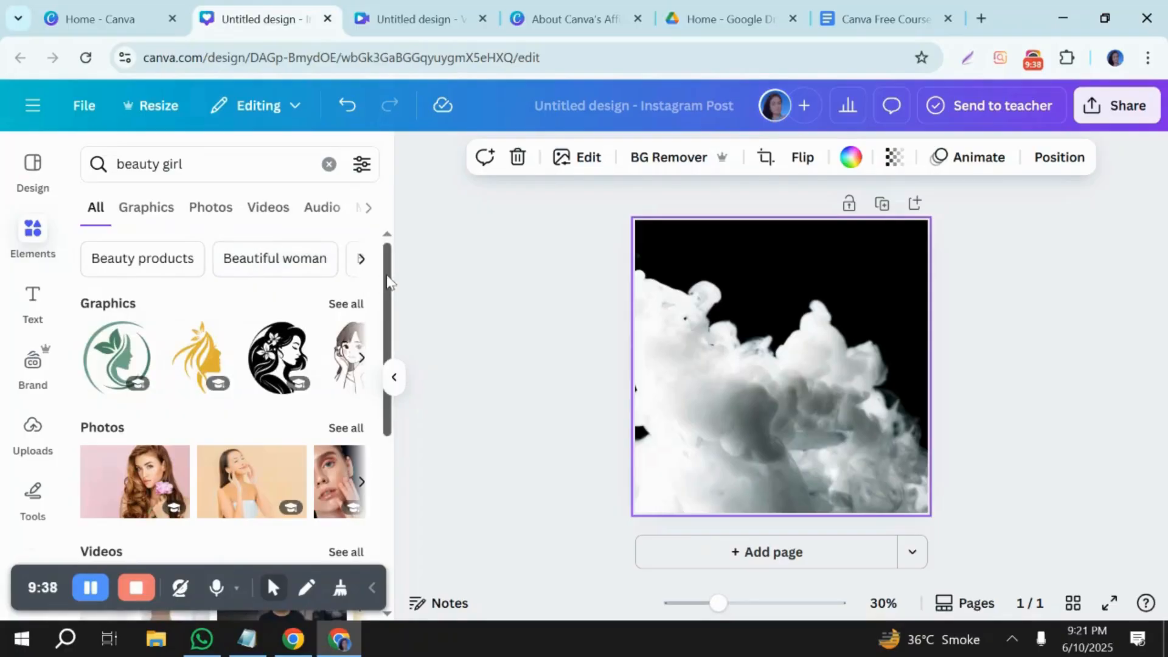
left_click(170, 221)
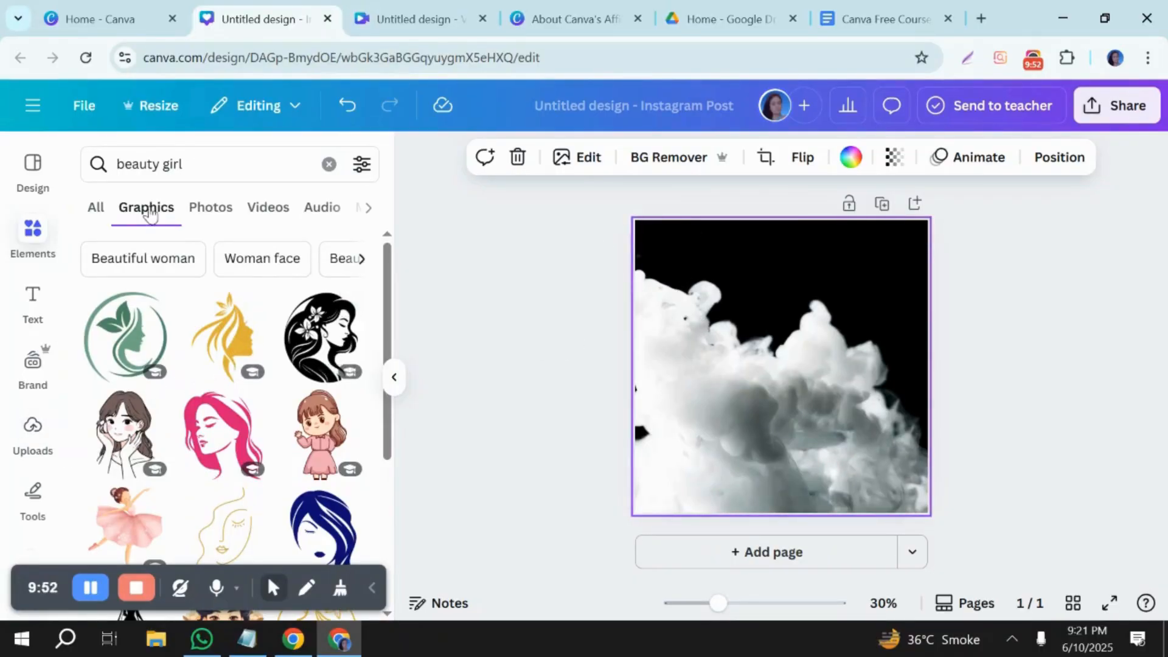
left_click(201, 209)
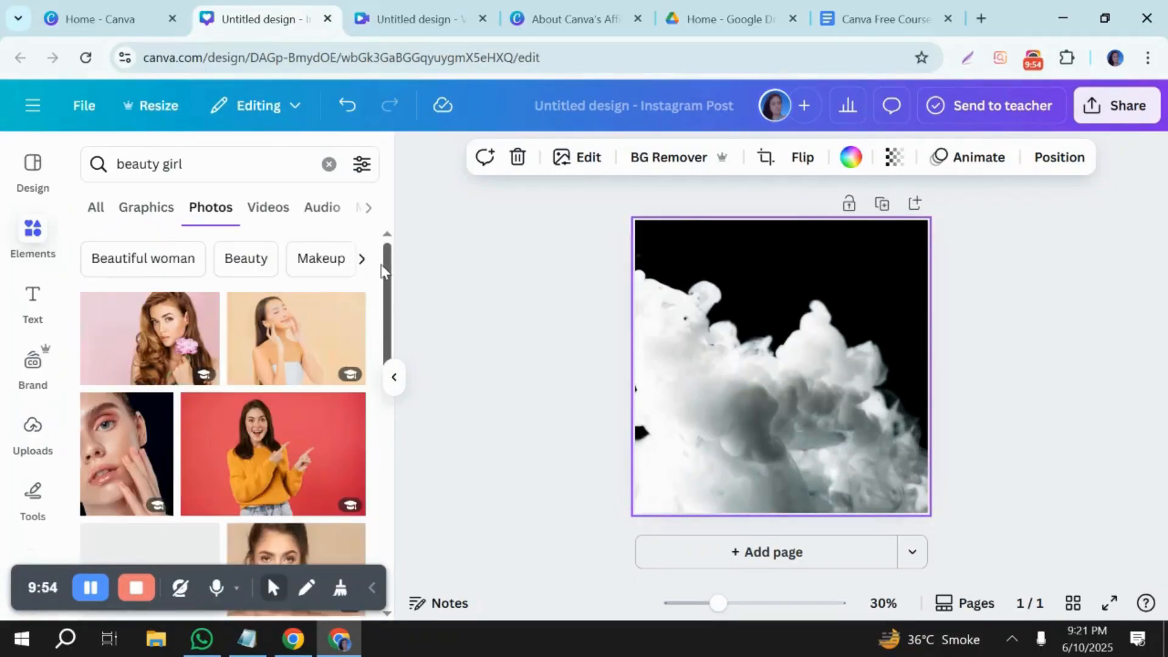
Step: Add the photo of the bare-shouldered woman on grey, place it in the page's lower-right corner and extend its upper edge slightly
scroll(381, 274, "down", 1)
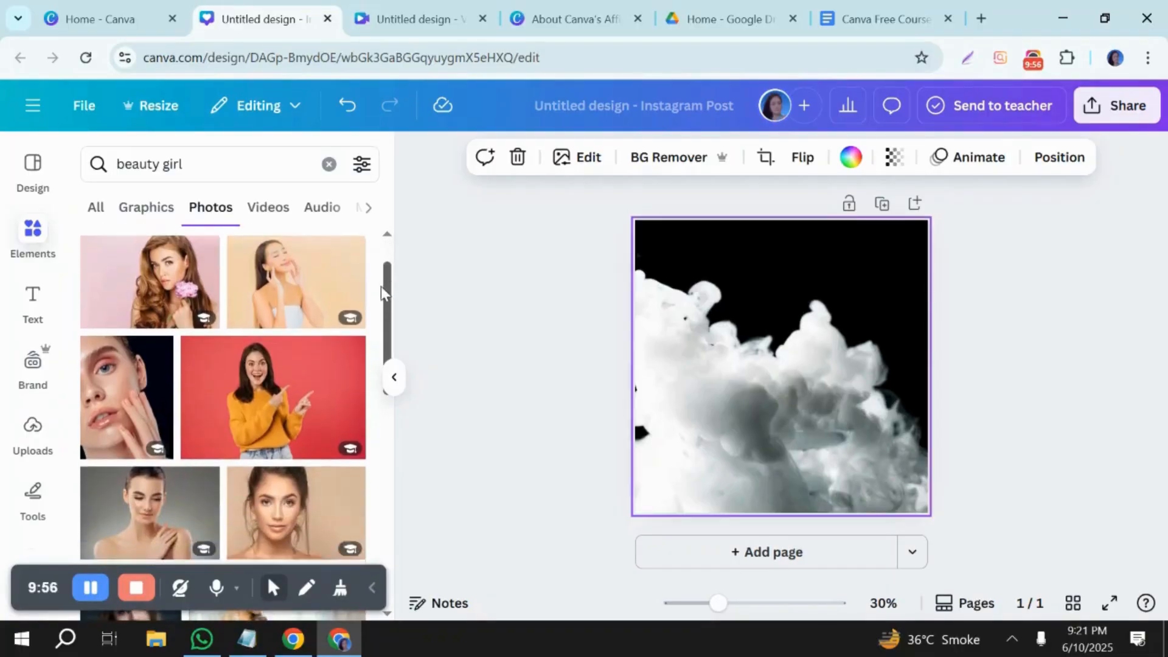
scroll(381, 286, "down", 2)
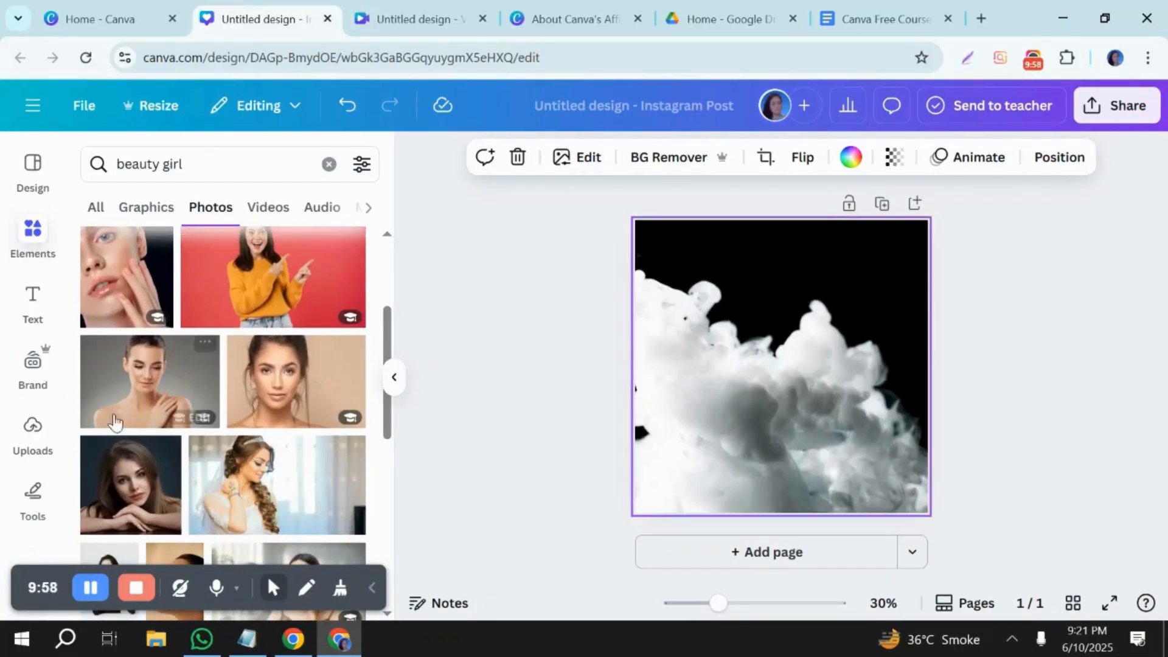
left_click(135, 388)
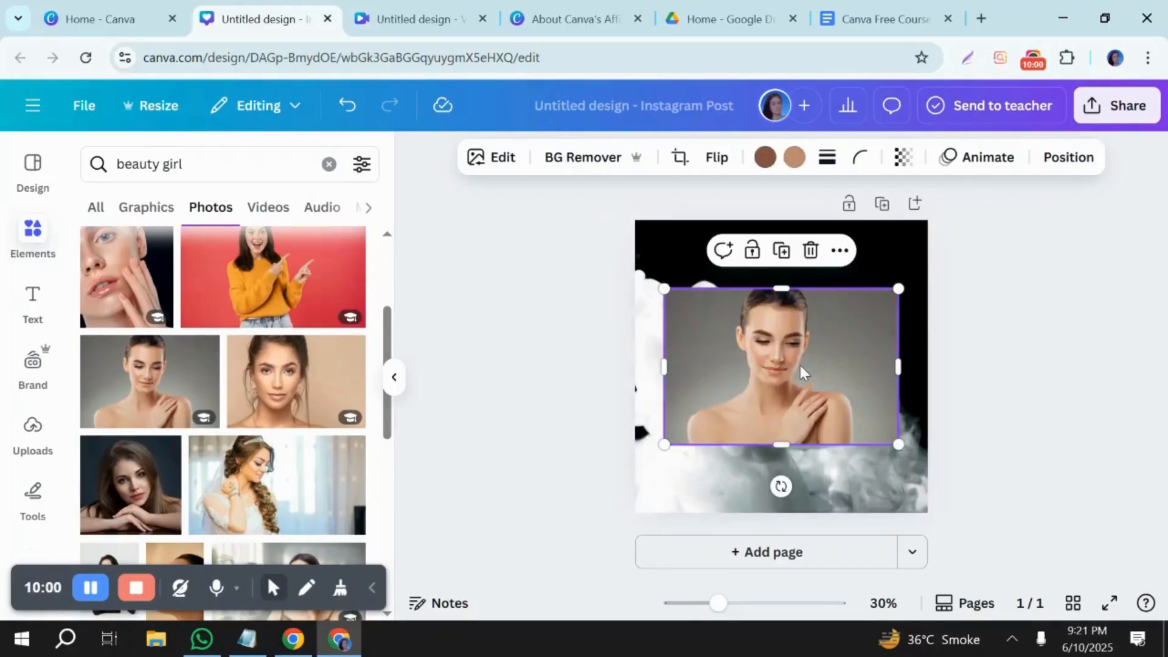
left_click_drag(794, 356, 826, 416)
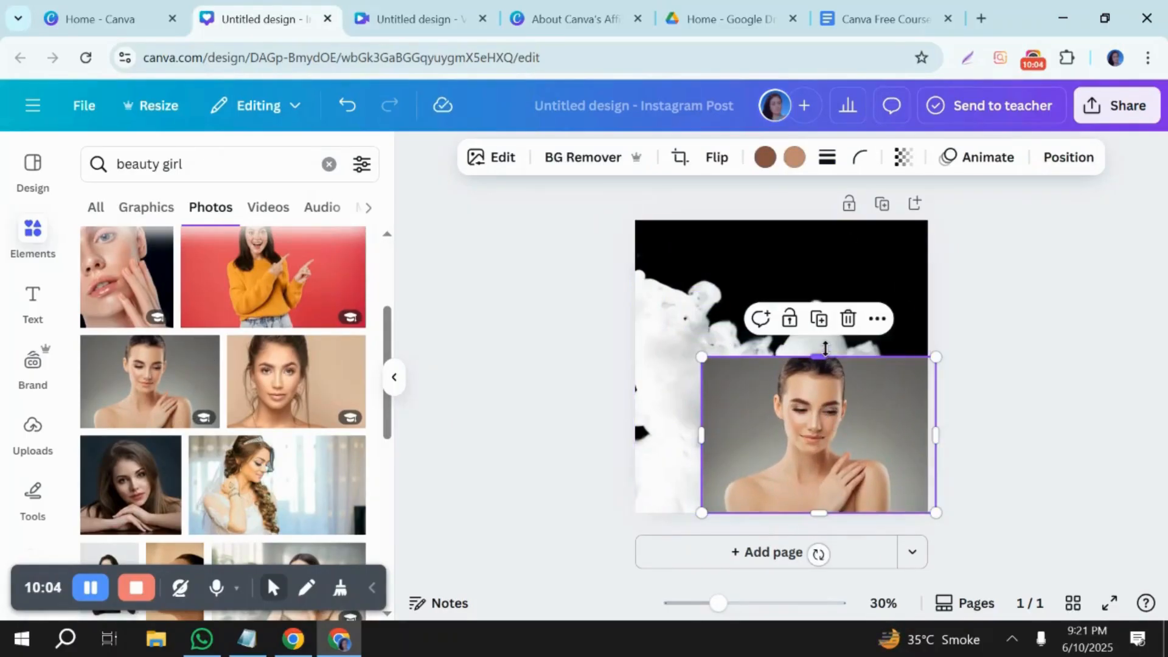
left_click_drag(819, 356, 825, 353)
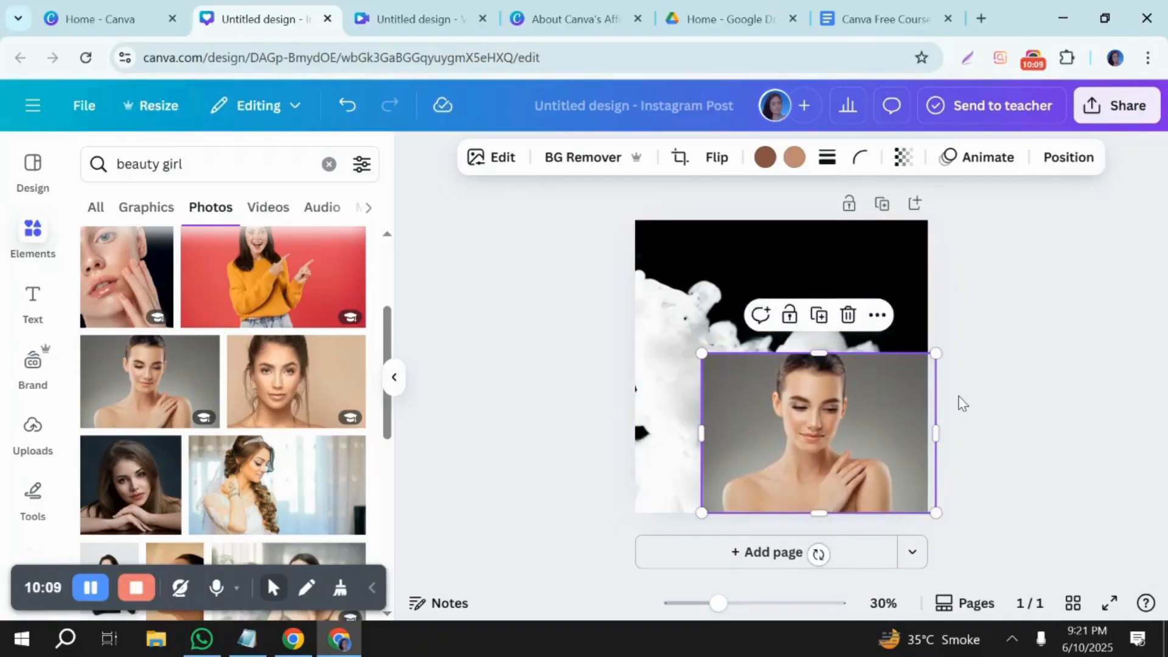
Step: Remove the background of the woman's photo and enlarge it to span most of the page's lower part
left_click(555, 158)
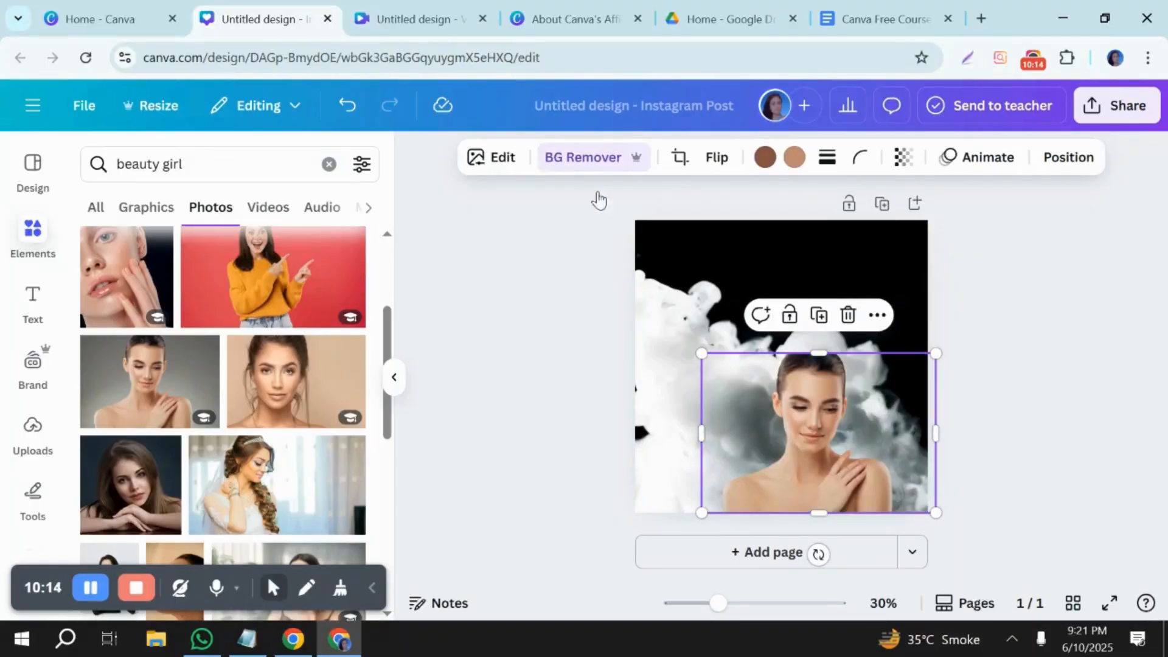
left_click(836, 449)
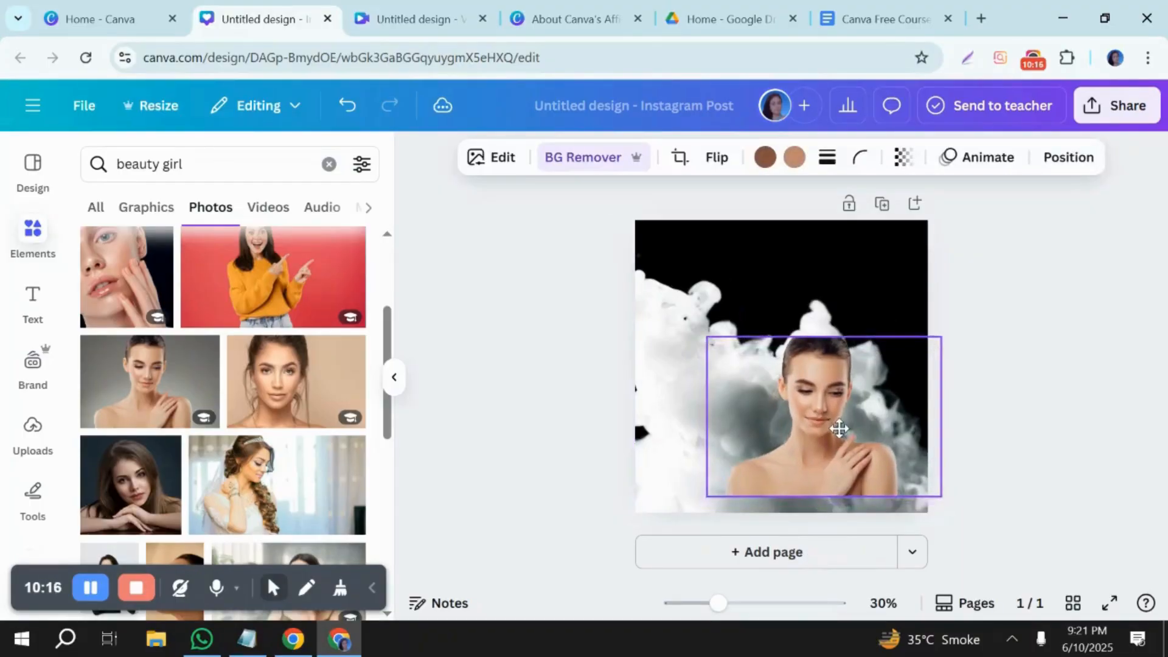
left_click_drag(933, 348, 976, 229)
left_click_drag(746, 419, 710, 425)
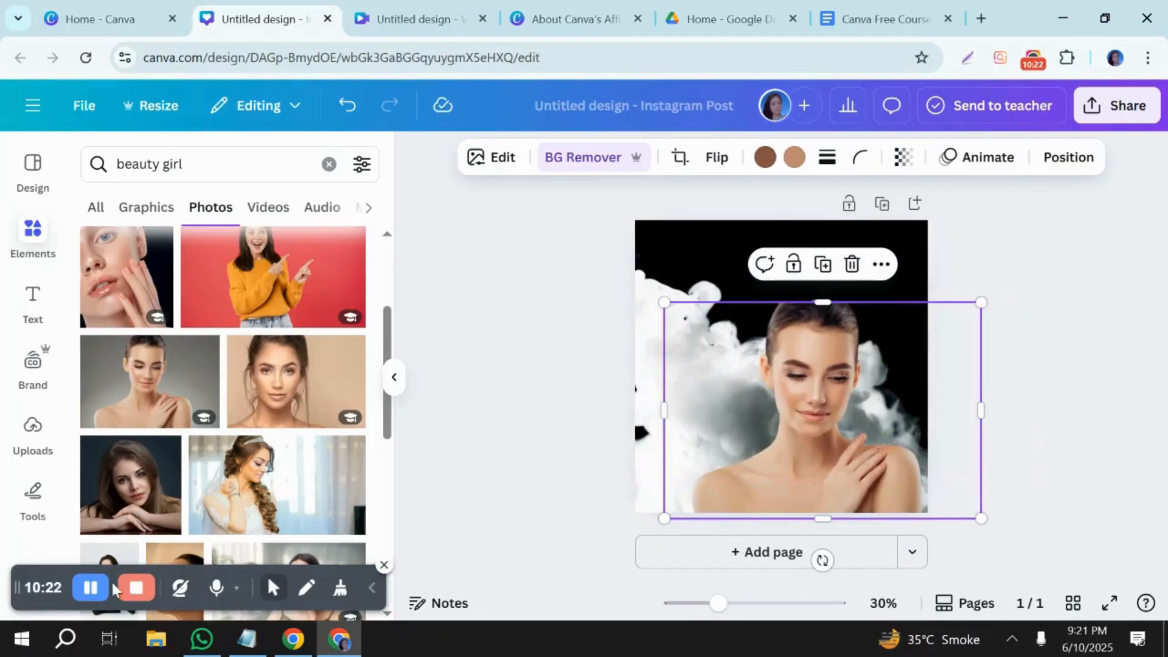
Step: Add the "Mark Digital | Creative Design Studio" Brand Kit heading to the page and change its wording to "Beauty is my"
left_click(34, 304)
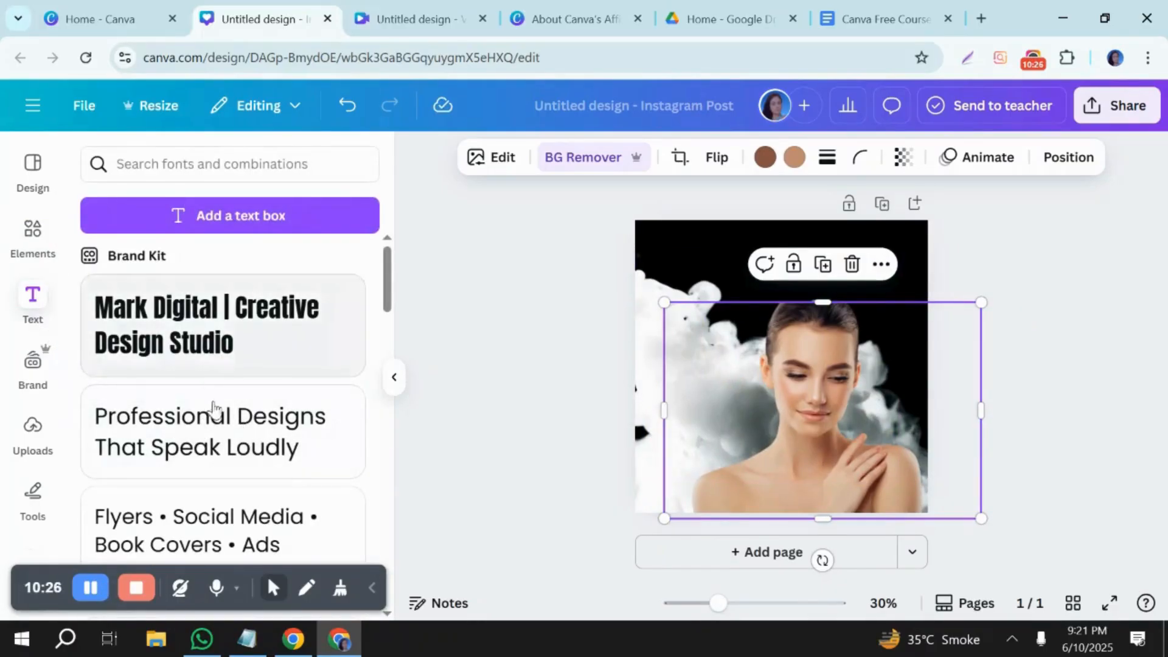
left_click(259, 341)
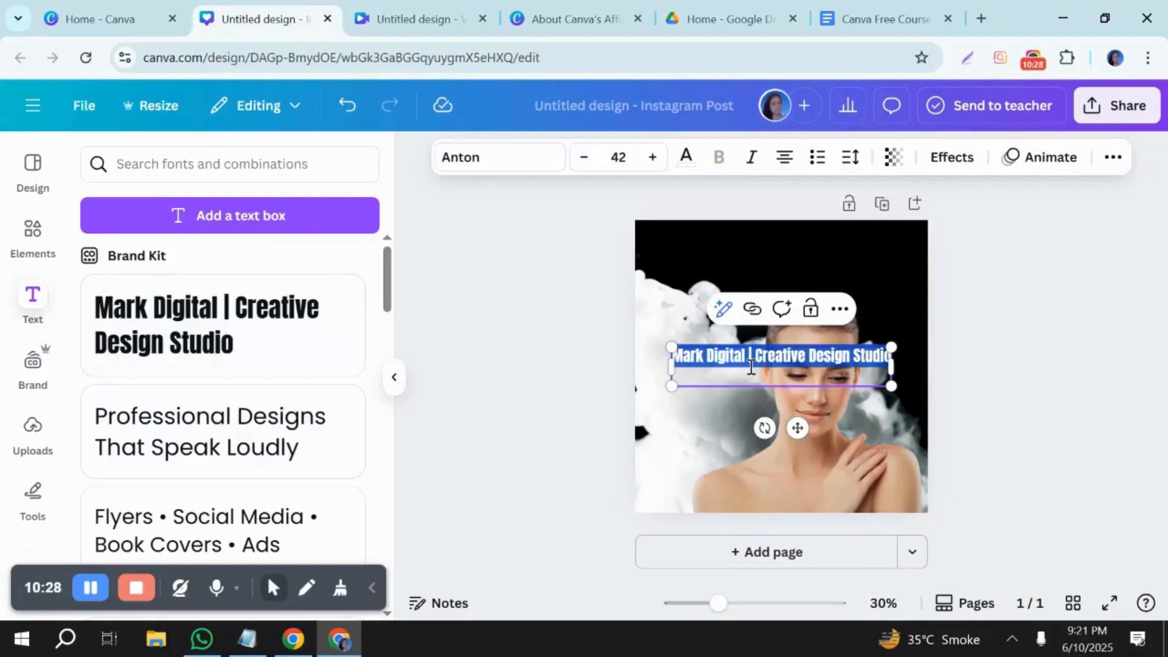
type("Beauty")
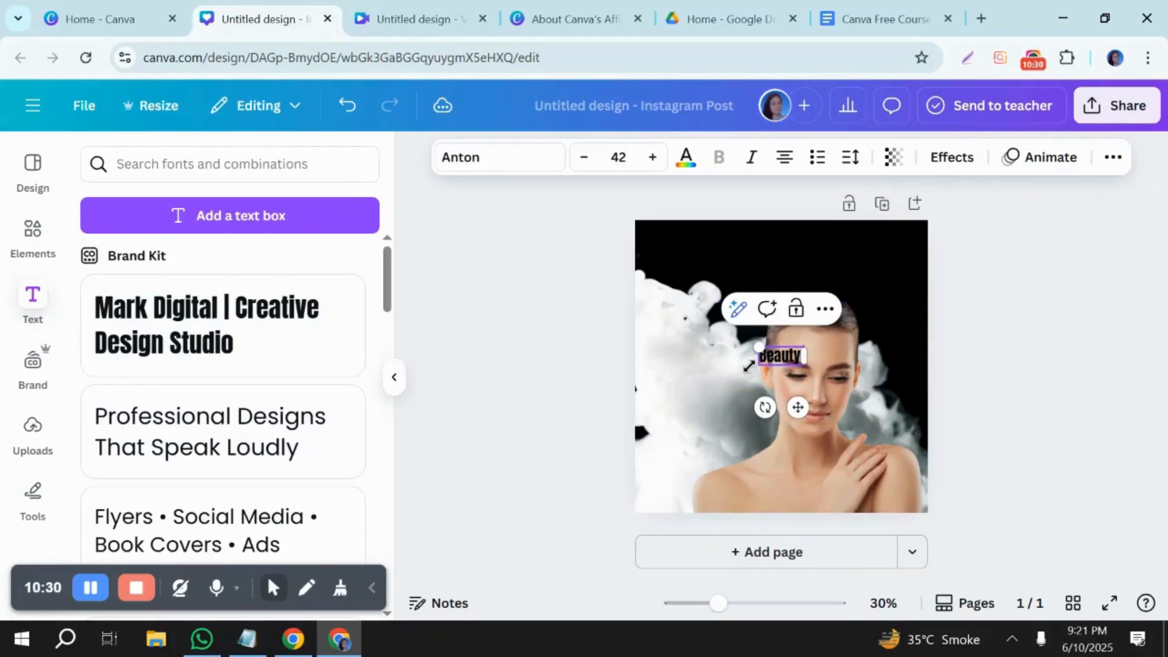
type(" is my PASSIO")
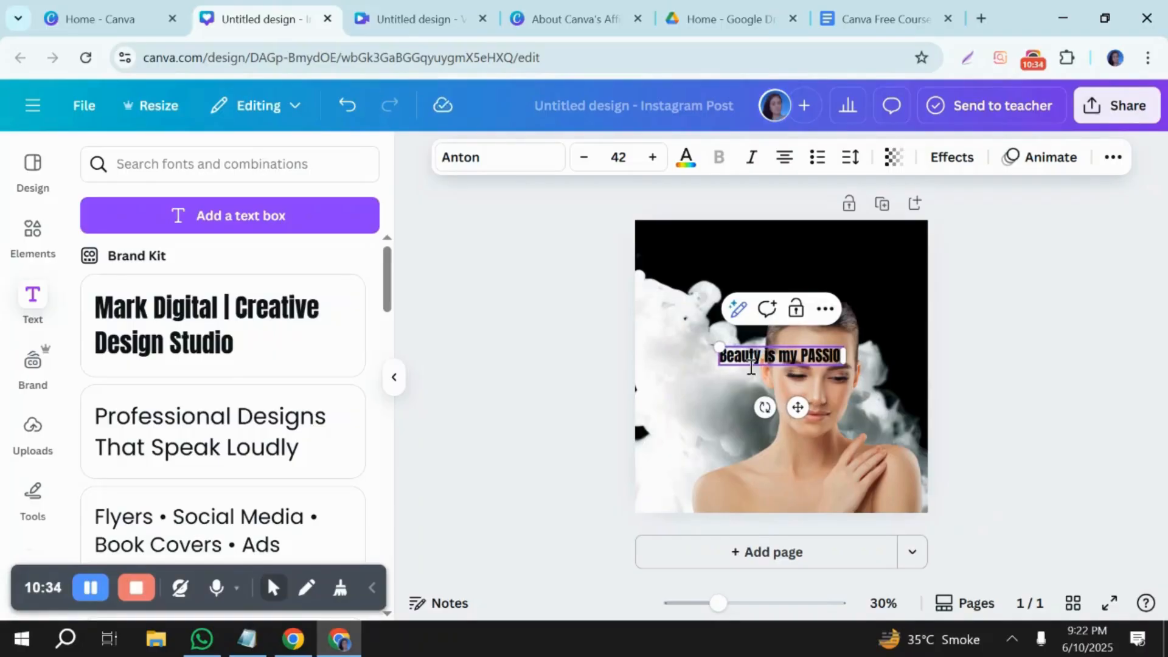
key("BackSpace")
key("BackSpace")
key("BackSpace")
key("BackSpace")
key("BackSpace")
key("BackSpace")
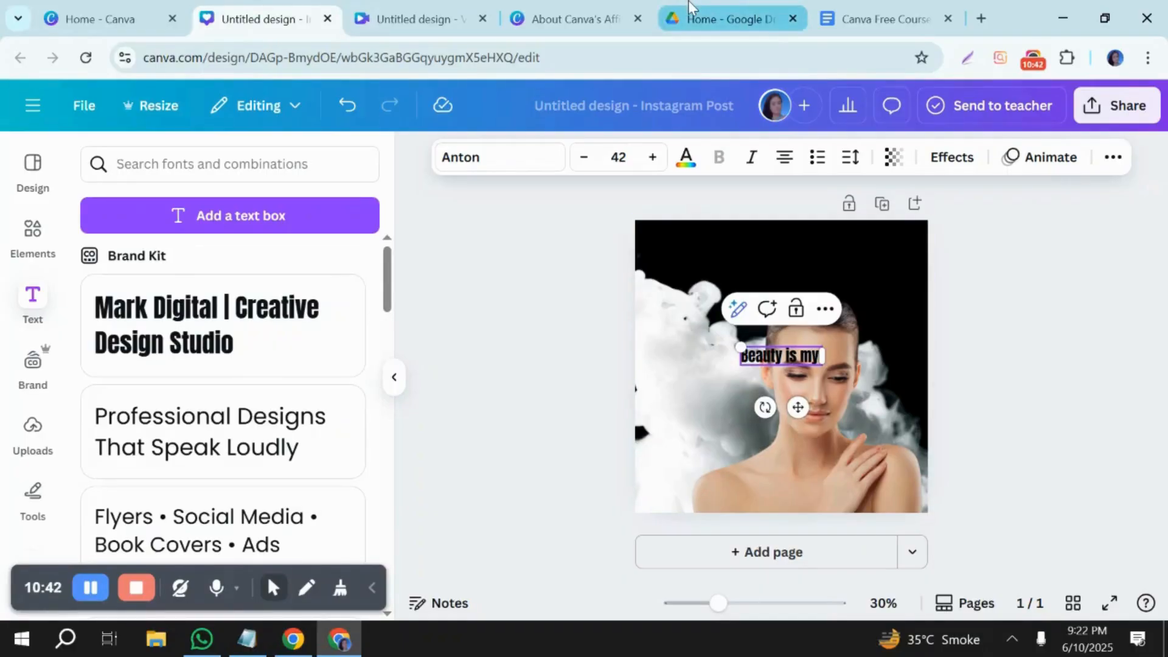
left_click(724, 19)
left_click(251, 8)
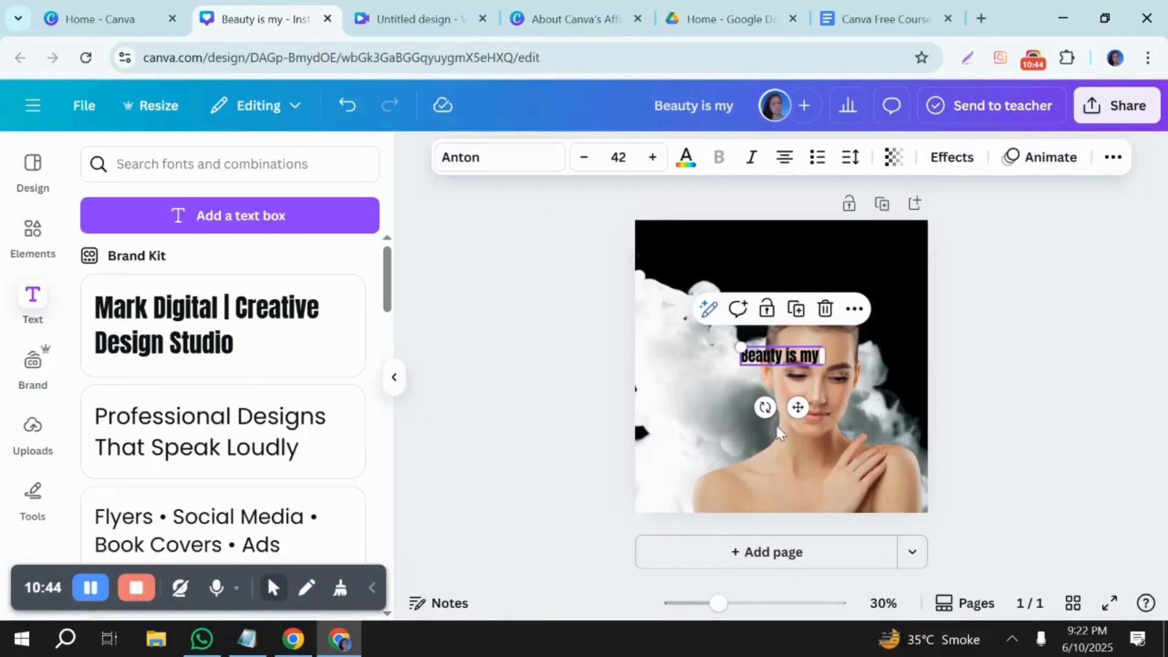
Step: Replace the heading's wording with "BEAUTY IS EVERYTHING"
left_click(806, 347)
left_click(809, 361)
double_click(809, 359)
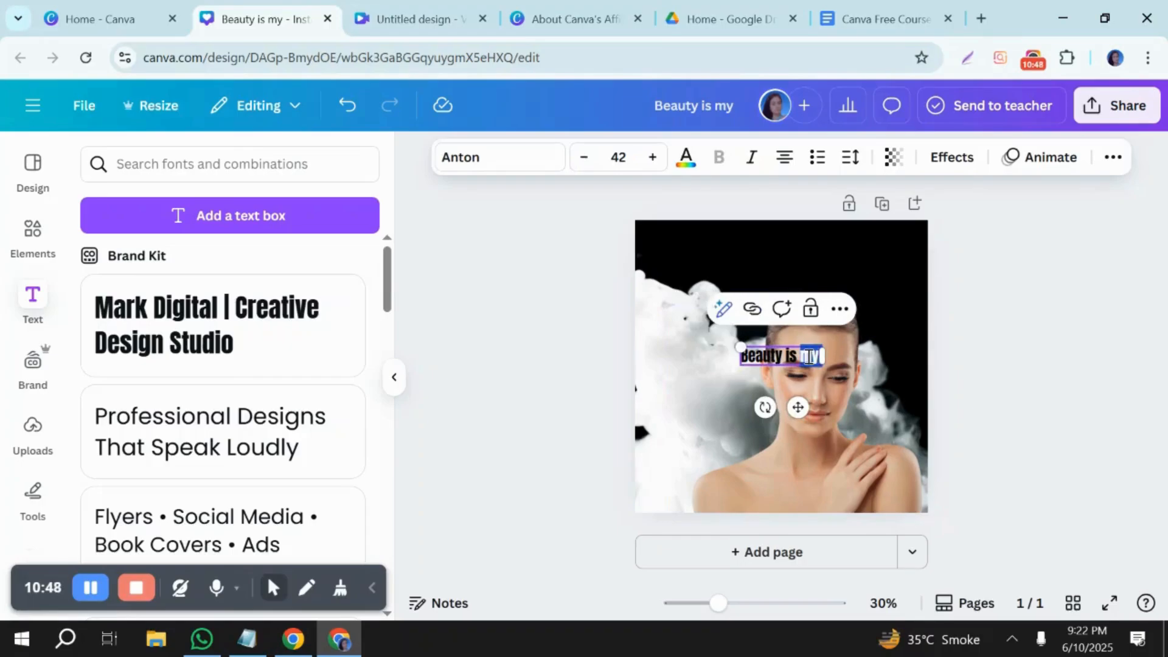
triple_click(809, 357)
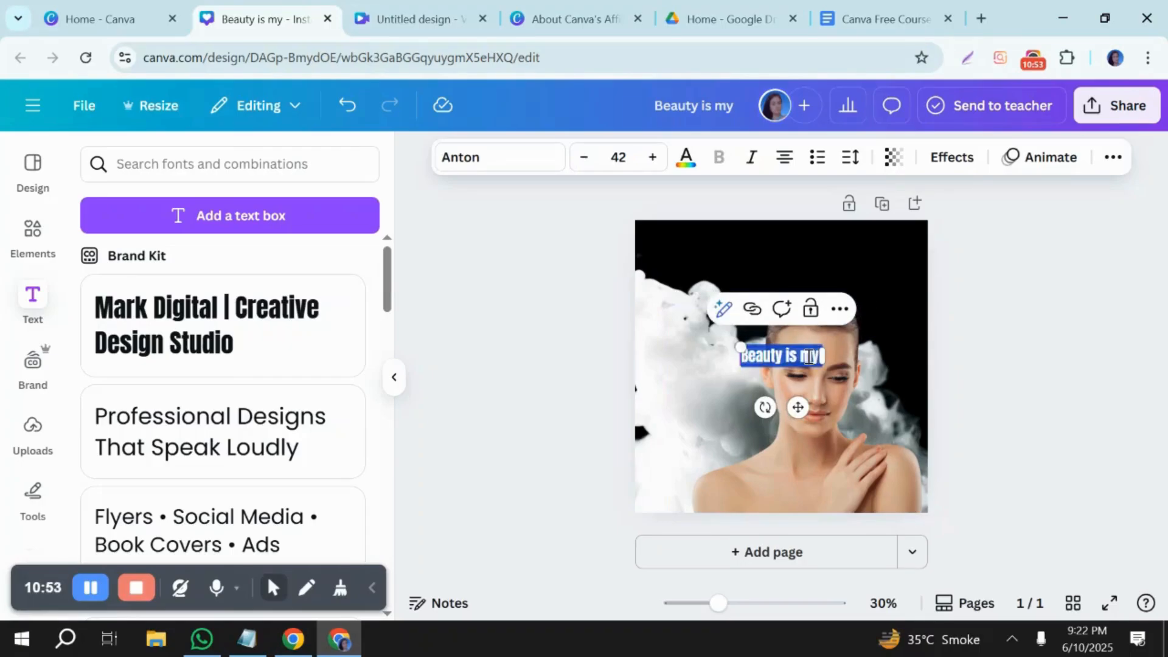
type("BEAU")
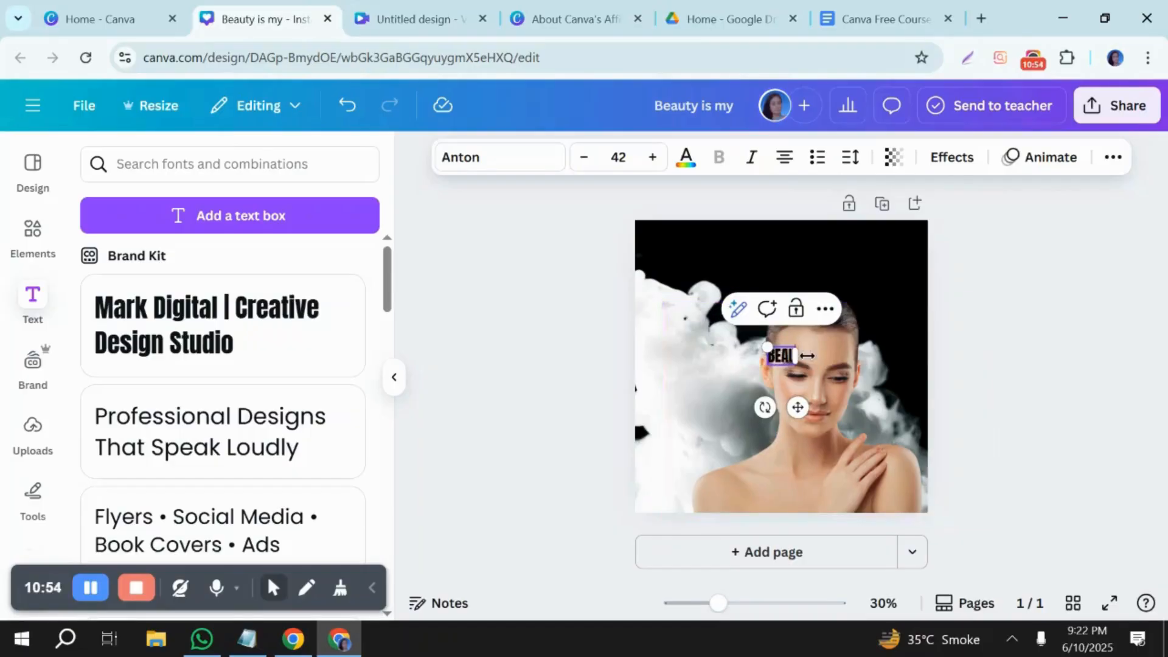
type("TY IS I")
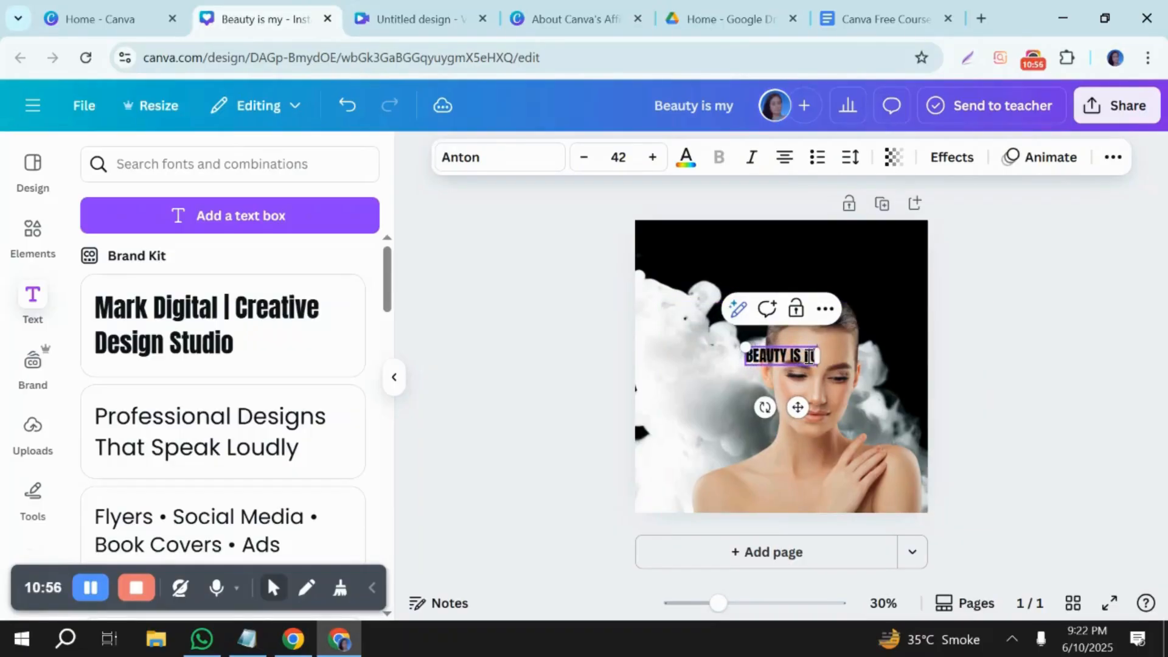
key("BackSpace")
type("EVERYTHING")
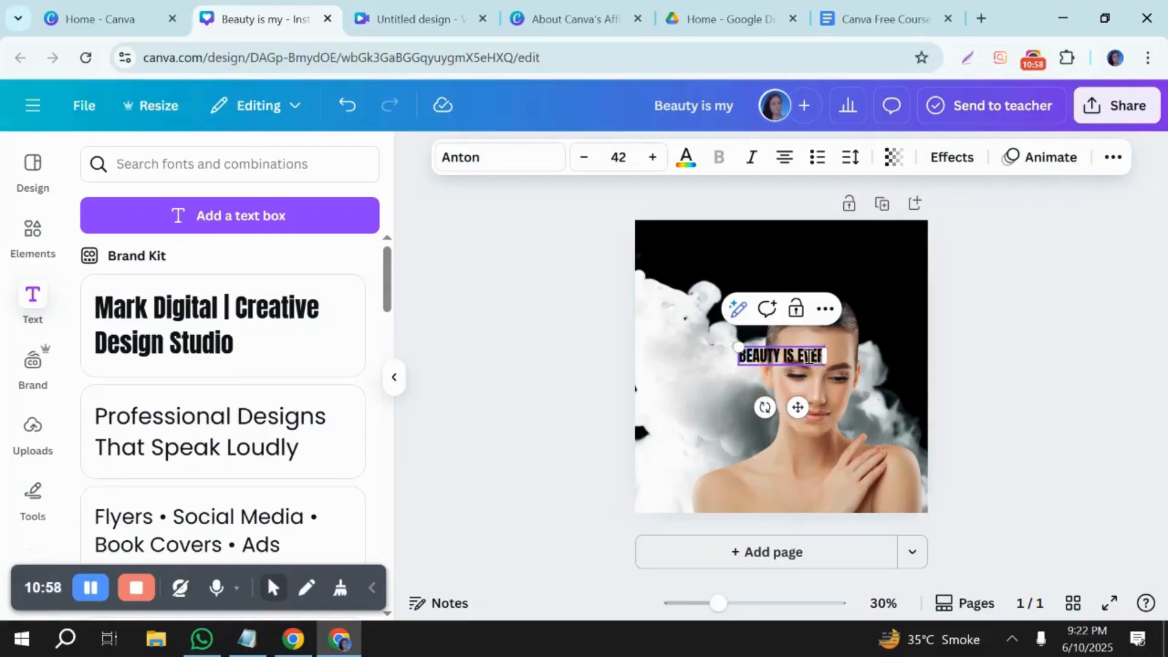
left_click(1012, 318)
Step: Colour the "BEAUTY IS EVERYTHING" heading white and set its font to Roboto
left_click(765, 363)
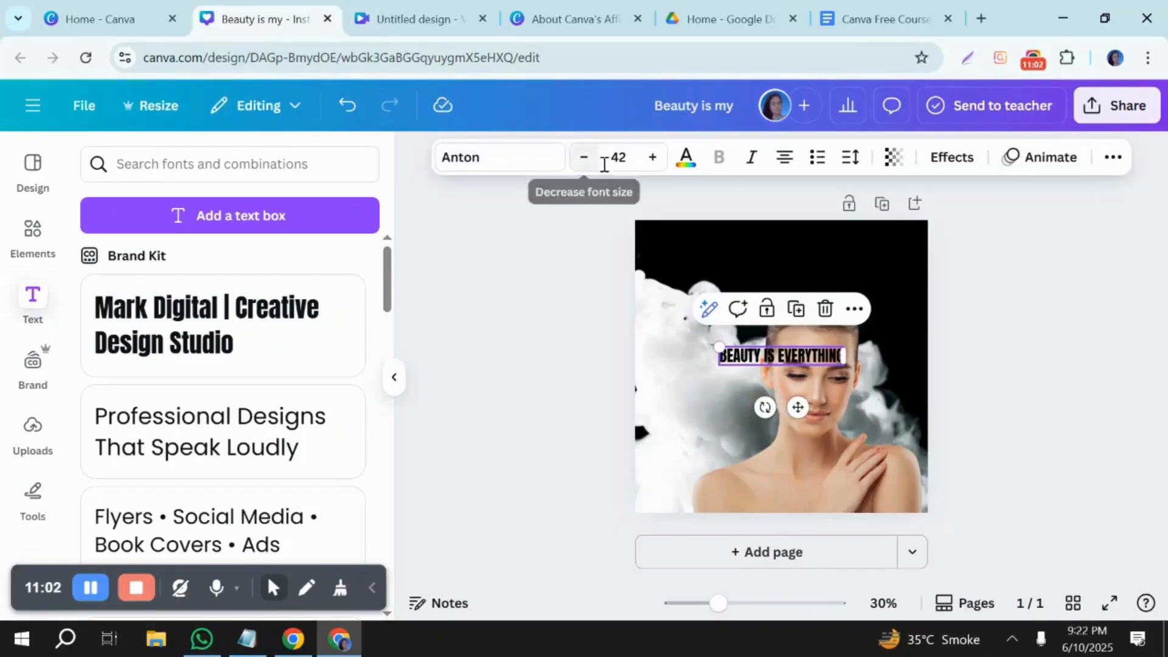
left_click(686, 158)
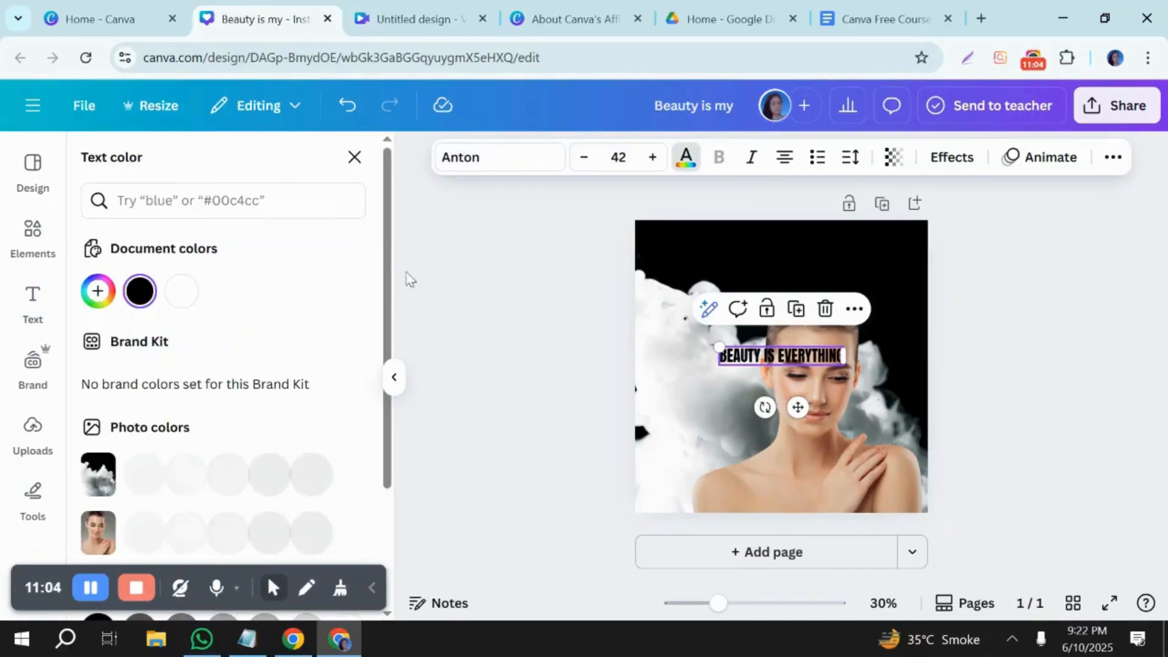
left_click(181, 291)
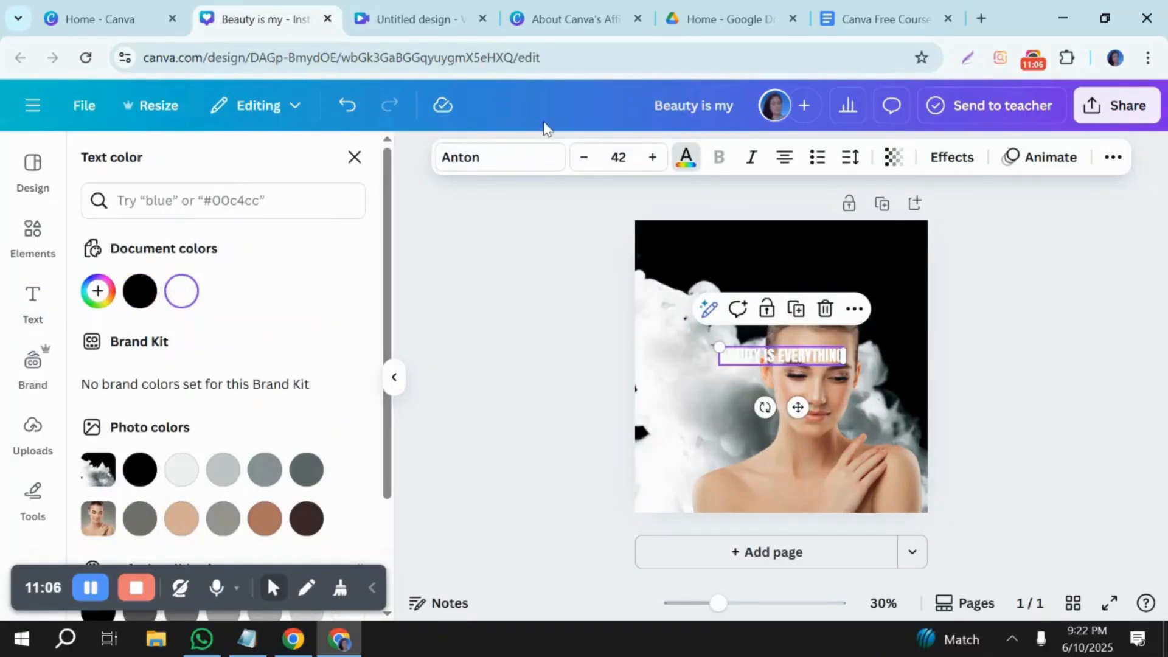
left_click(501, 167)
left_click(242, 236)
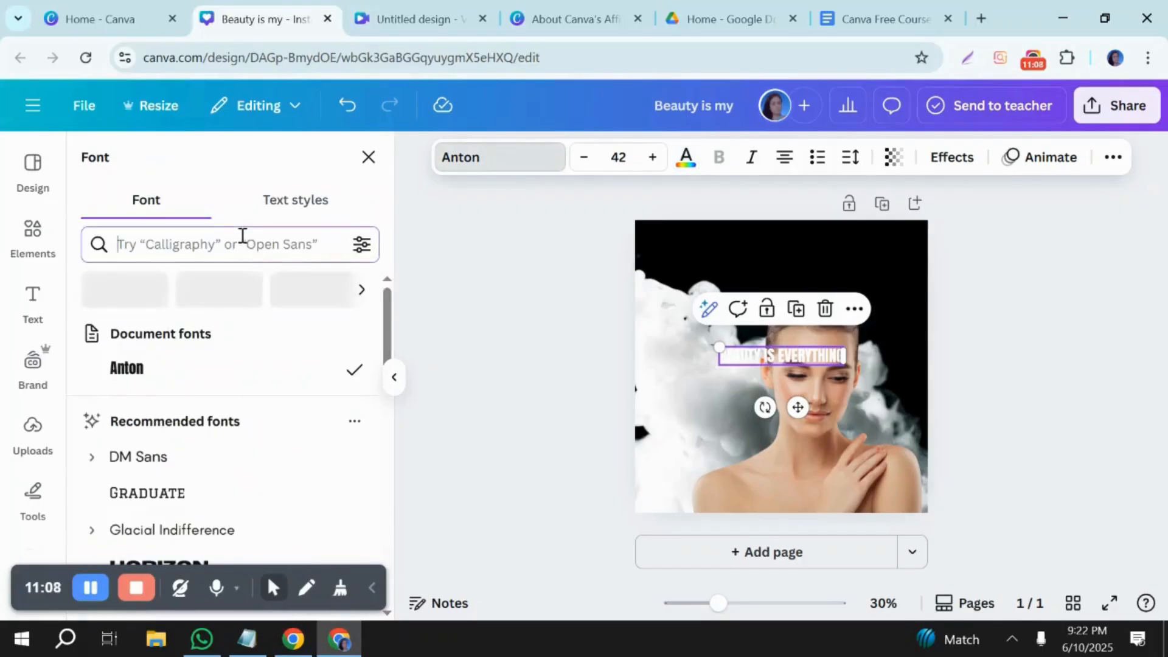
type("robot")
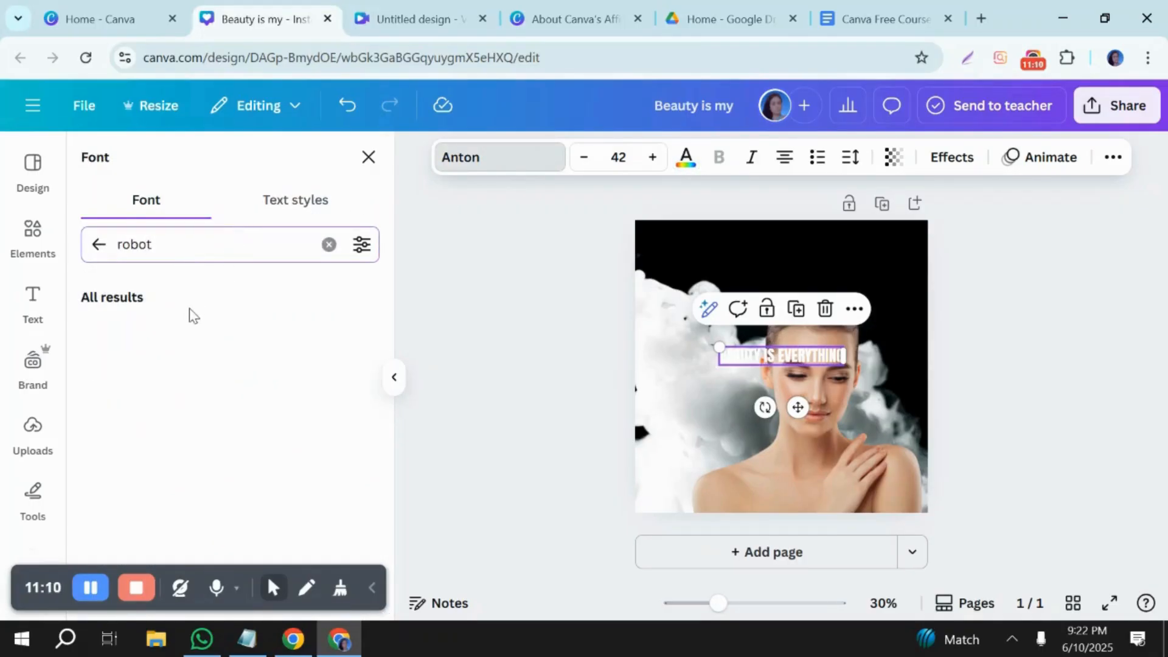
left_click(202, 348)
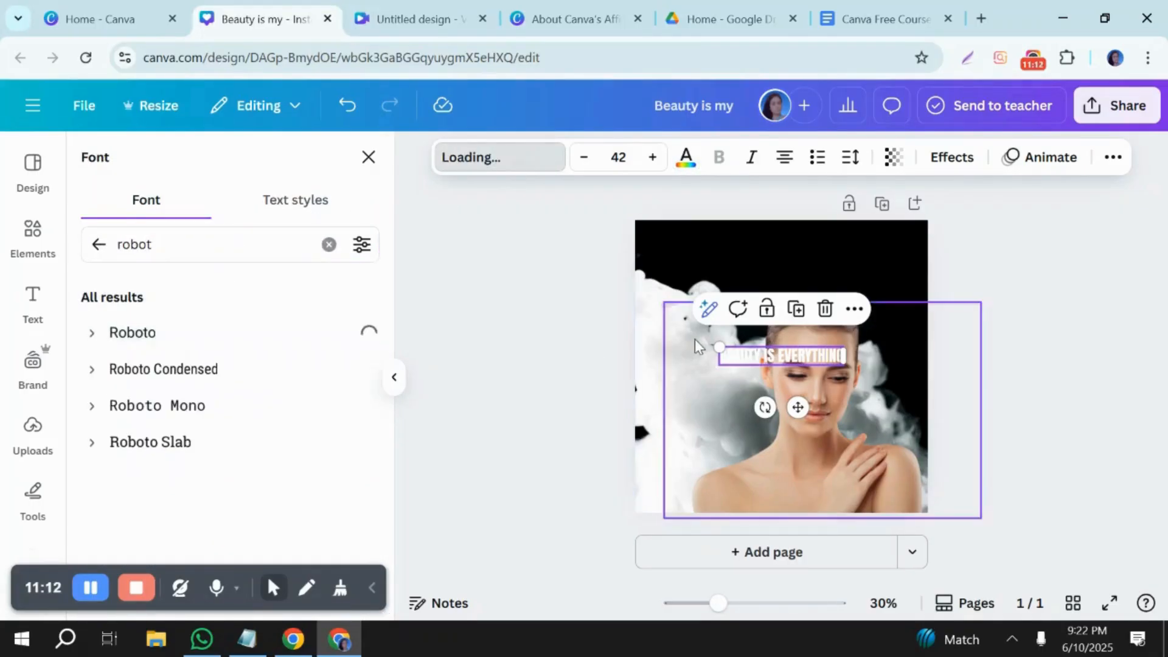
left_click(995, 305)
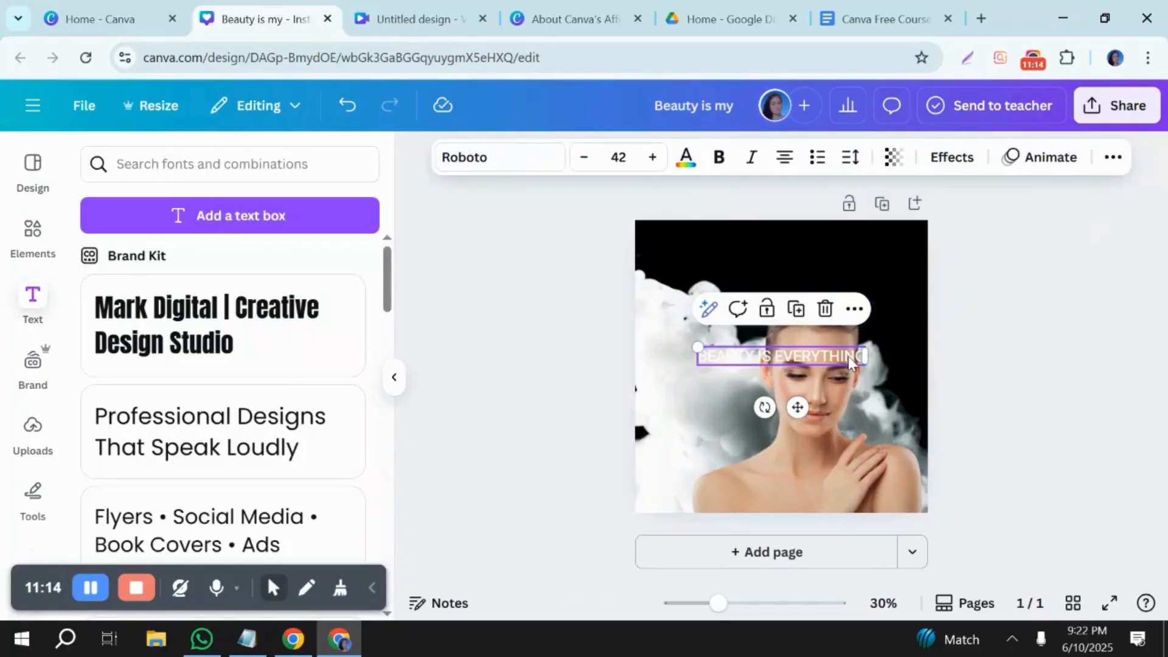
Step: Position the heading on the black area above the woman's head and shift her photo down toward the page's lower-right corner
left_click_drag(850, 364, 892, 270)
left_click_drag(834, 395, 854, 424)
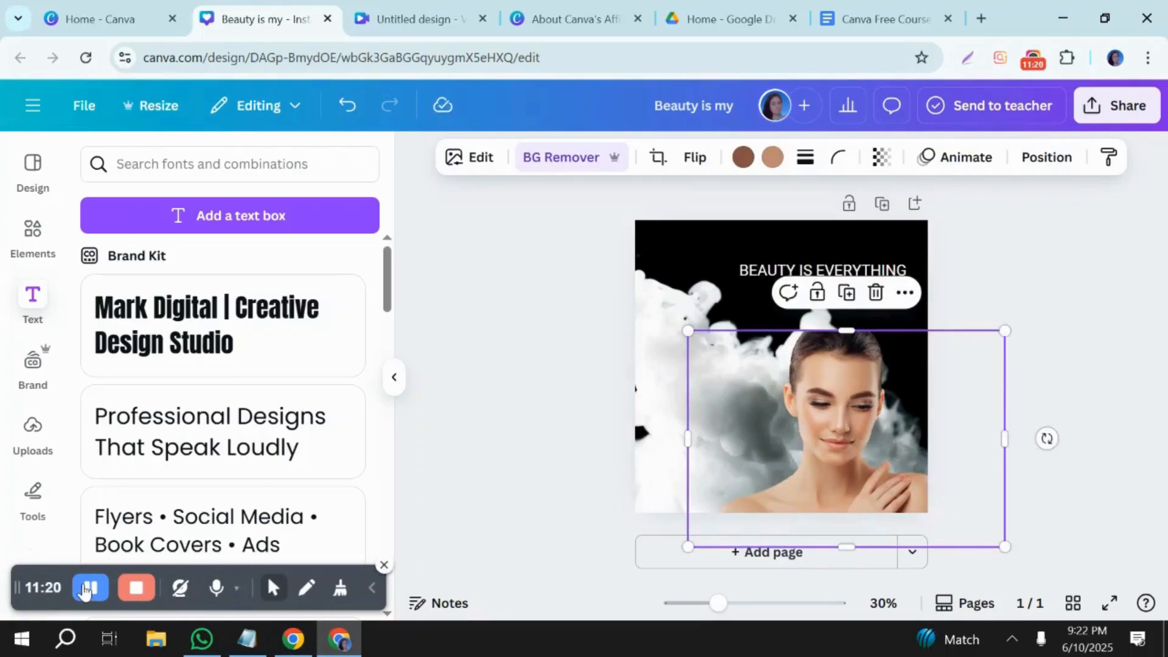
mouse_move(738, 275)
left_mouse_down()
mouse_move(734, 291)
mouse_move(742, 286)
left_mouse_up()
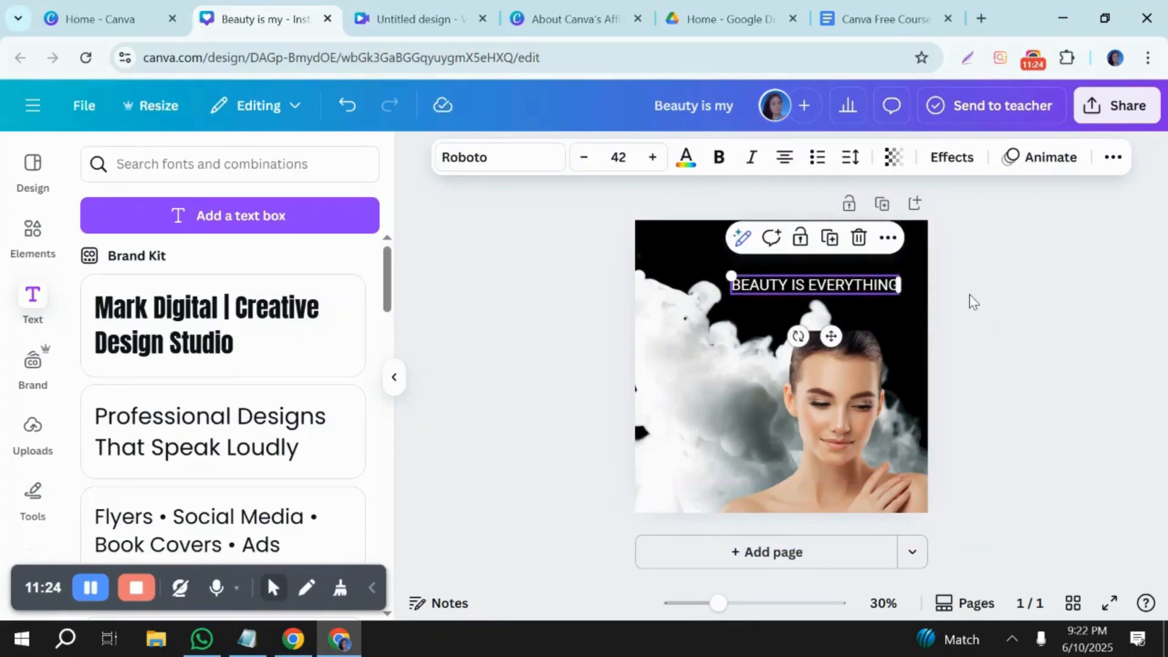
left_click(1013, 278)
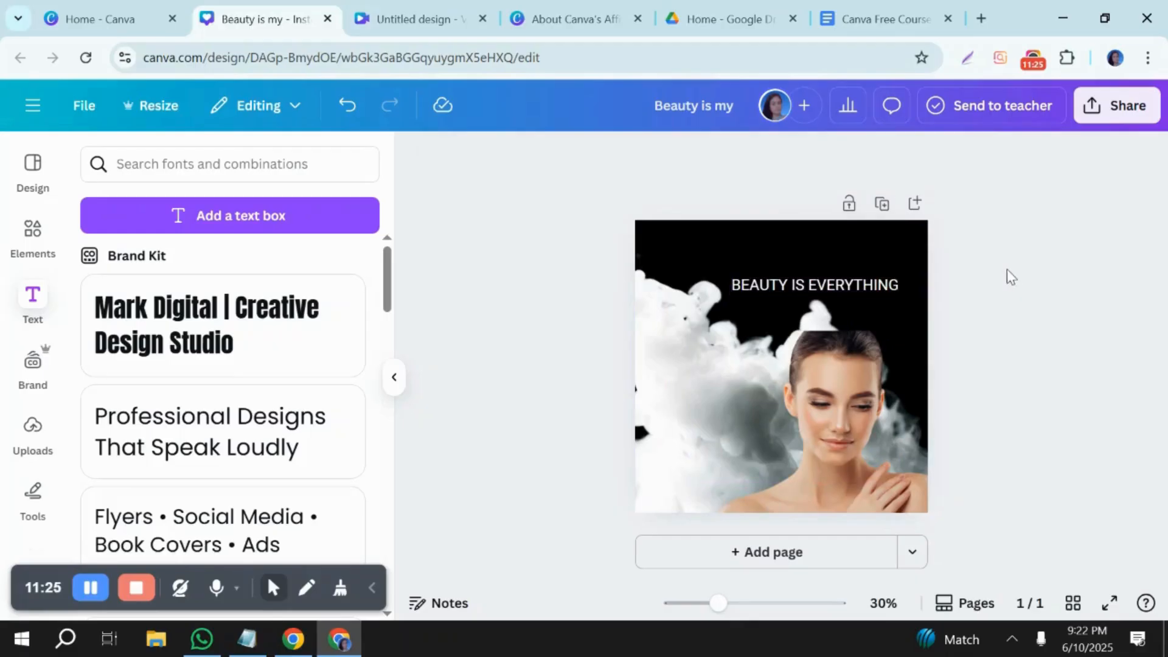
Step: Enlarge the woman's photo across the page's lower-right area and align the "BEAUTY IS EVERYTHING" heading just above her head
left_click(679, 251)
mouse_move(810, 283)
left_mouse_down()
mouse_move(809, 327)
mouse_move(809, 280)
left_mouse_up()
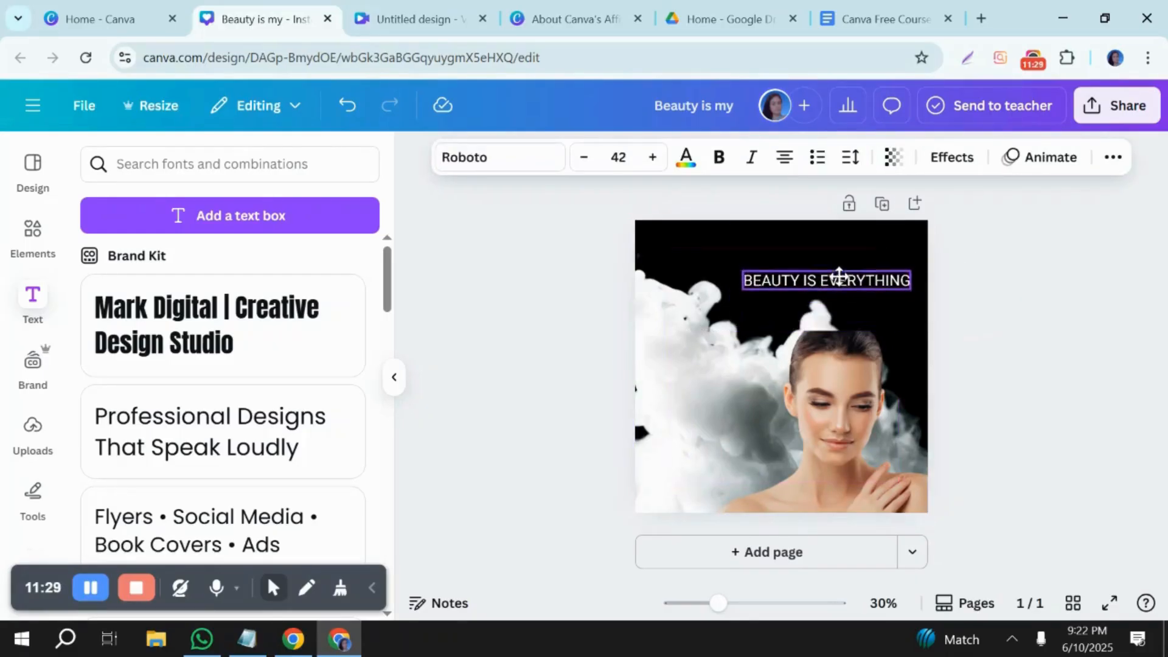
left_click(846, 362)
left_click_drag(846, 332, 760, 286)
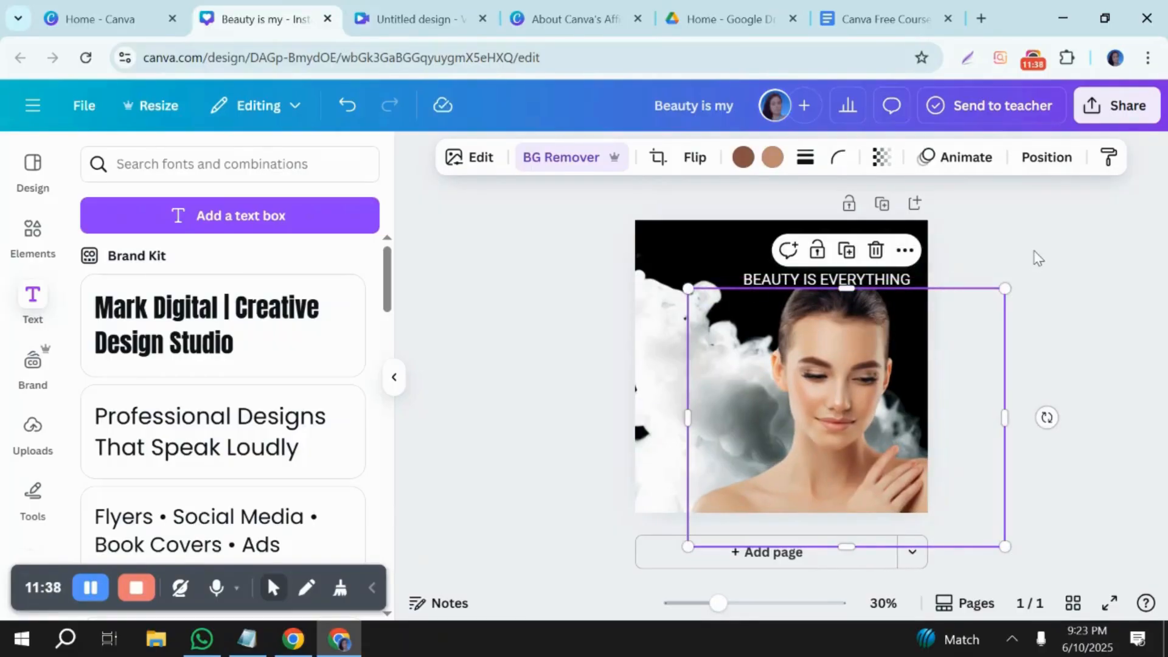
left_click(1038, 258)
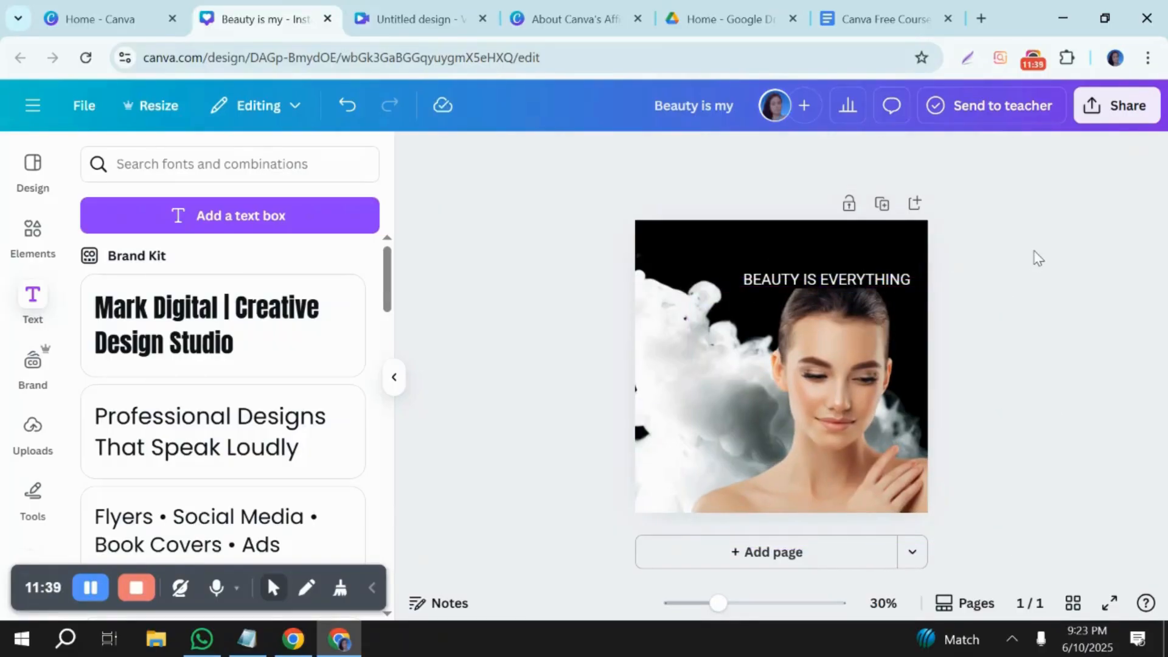
left_click(902, 294)
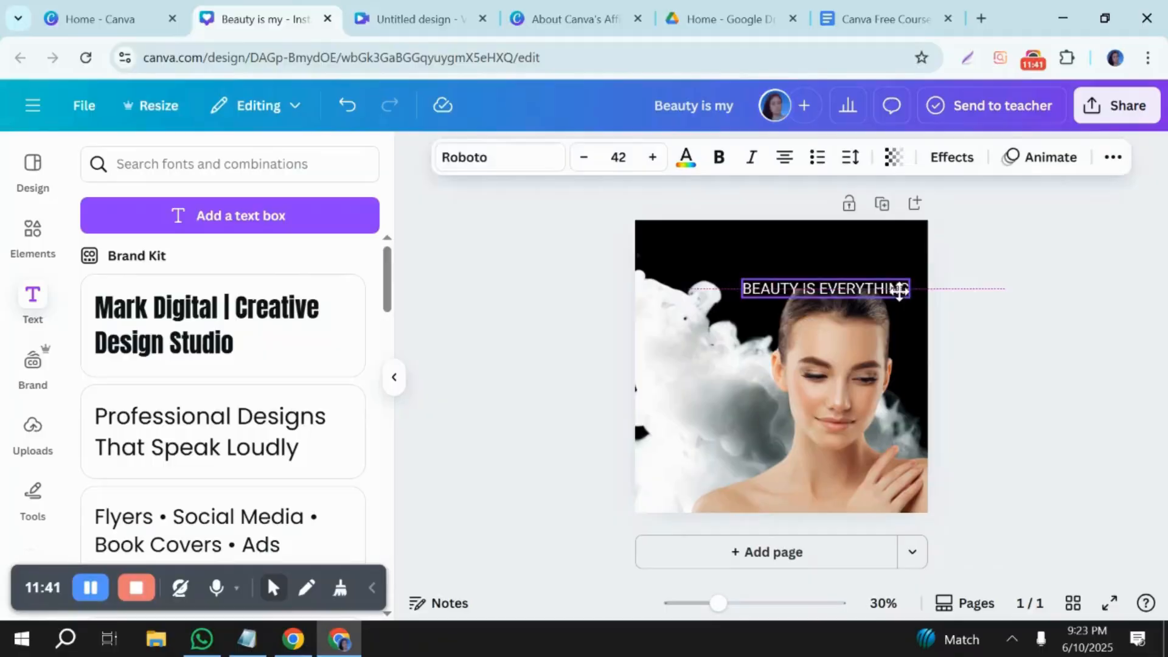
left_click(1009, 306)
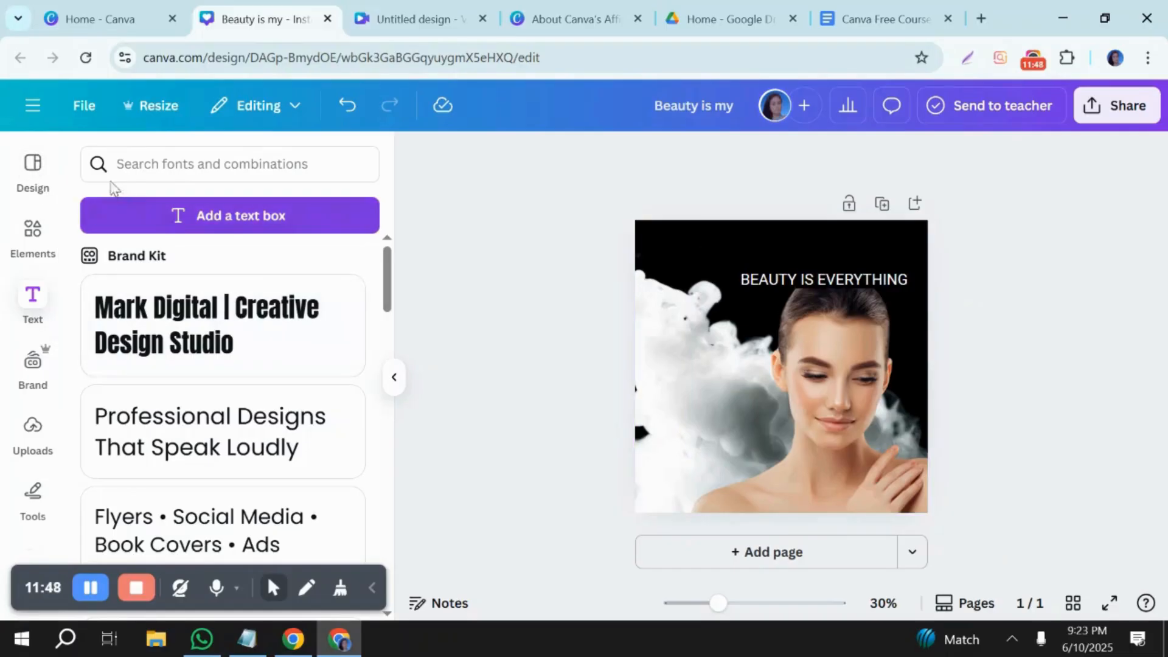
Step: Add the black flower-haired woman graphic from the "beauty girl" results, shrink it and place it at the page's left edge
left_click(37, 234)
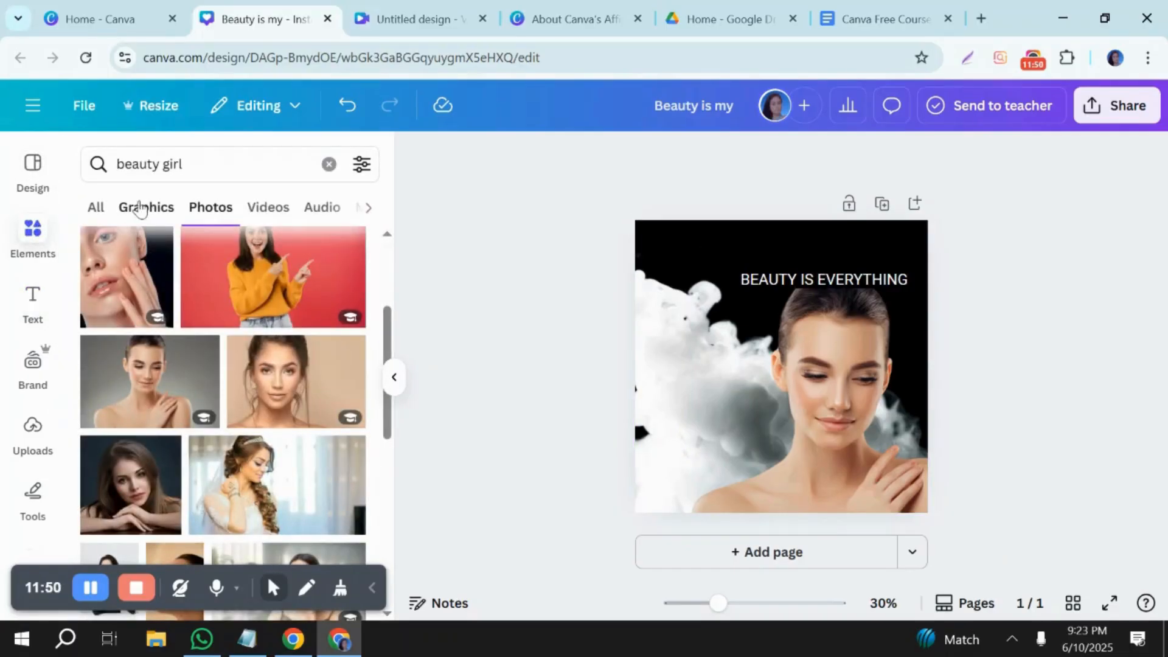
left_click(129, 222)
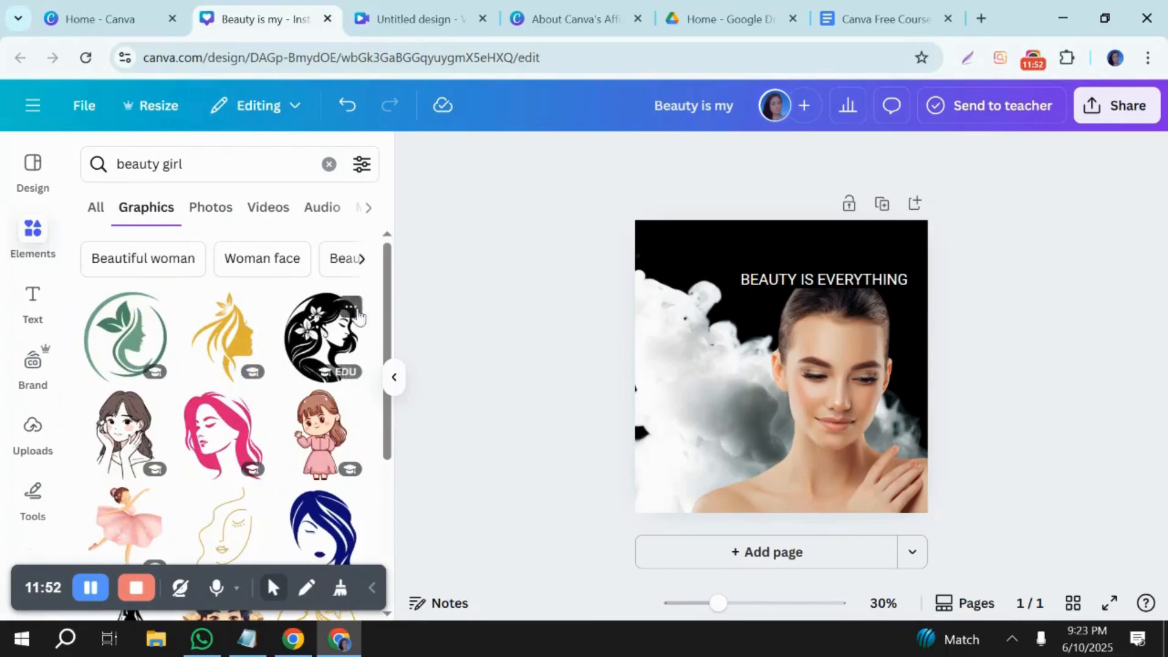
left_click(332, 333)
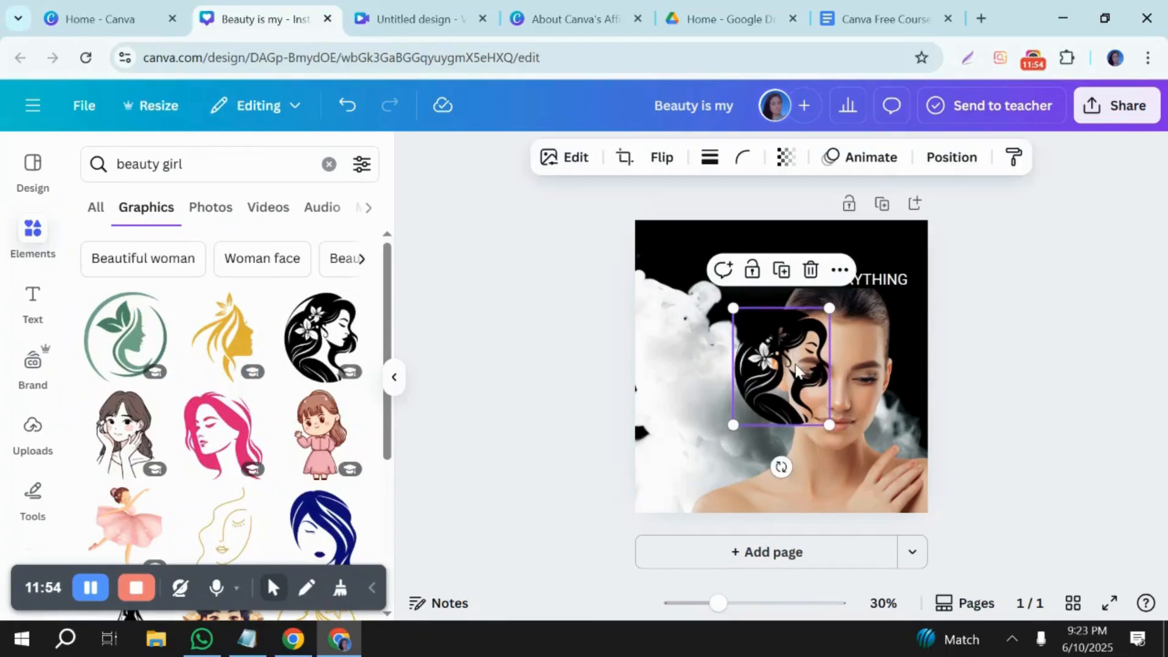
left_click_drag(797, 371, 705, 359)
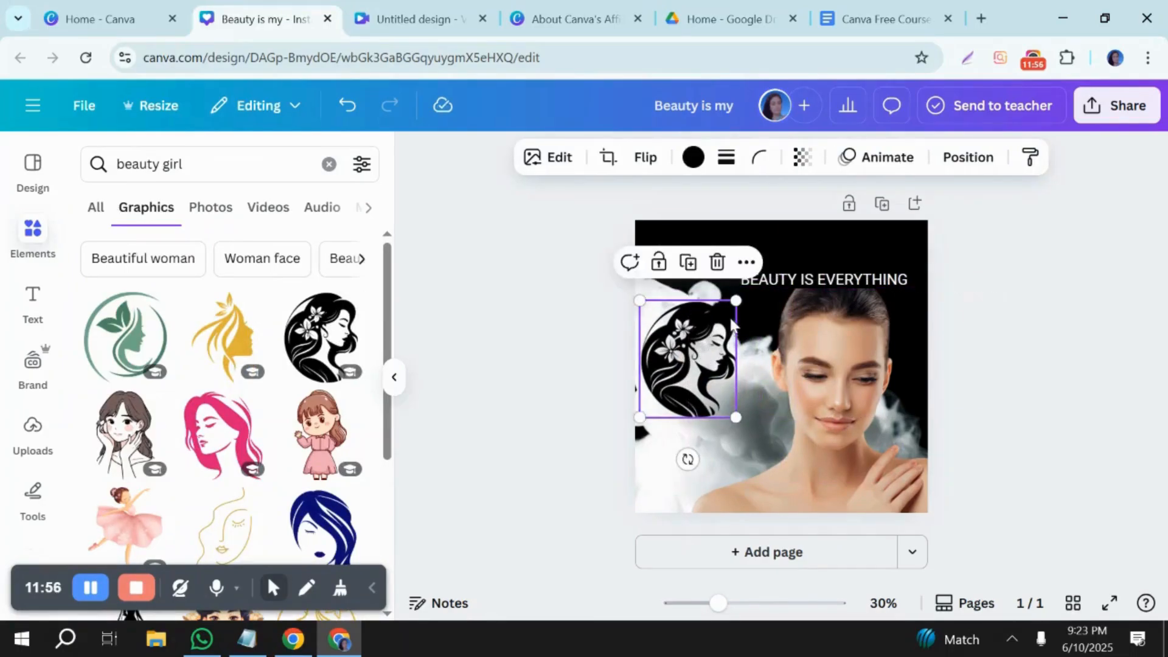
left_click_drag(733, 303, 667, 314)
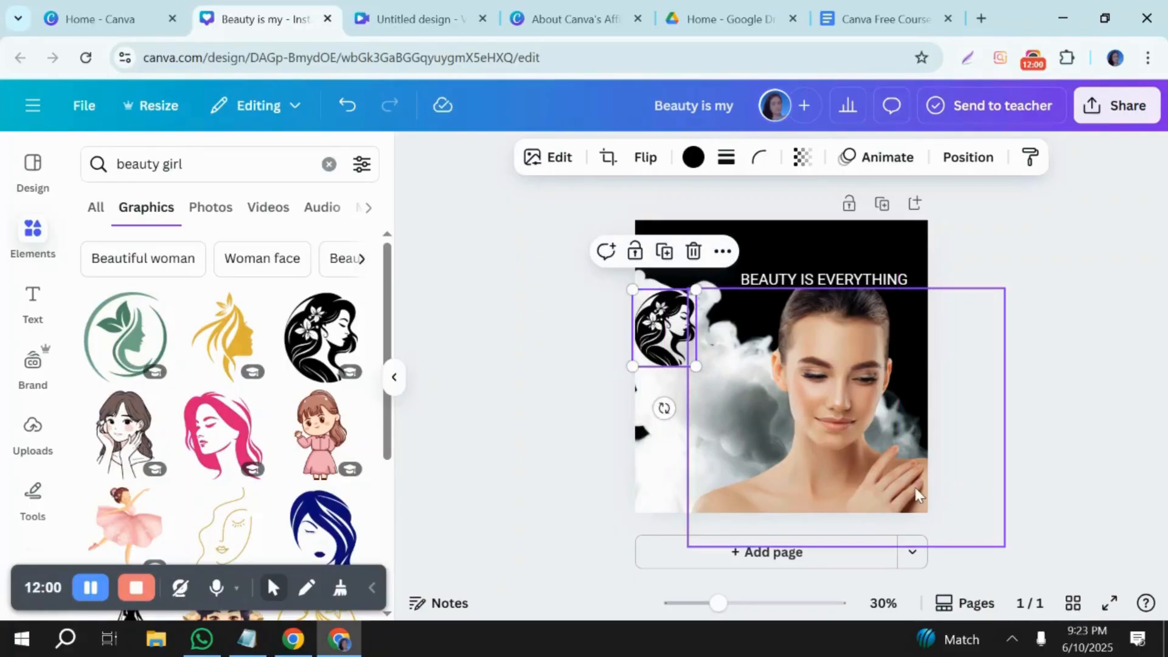
Step: Move the heading up and to the left on the black area, and shift the woman's photo slightly up and left
left_click_drag(852, 280, 809, 263)
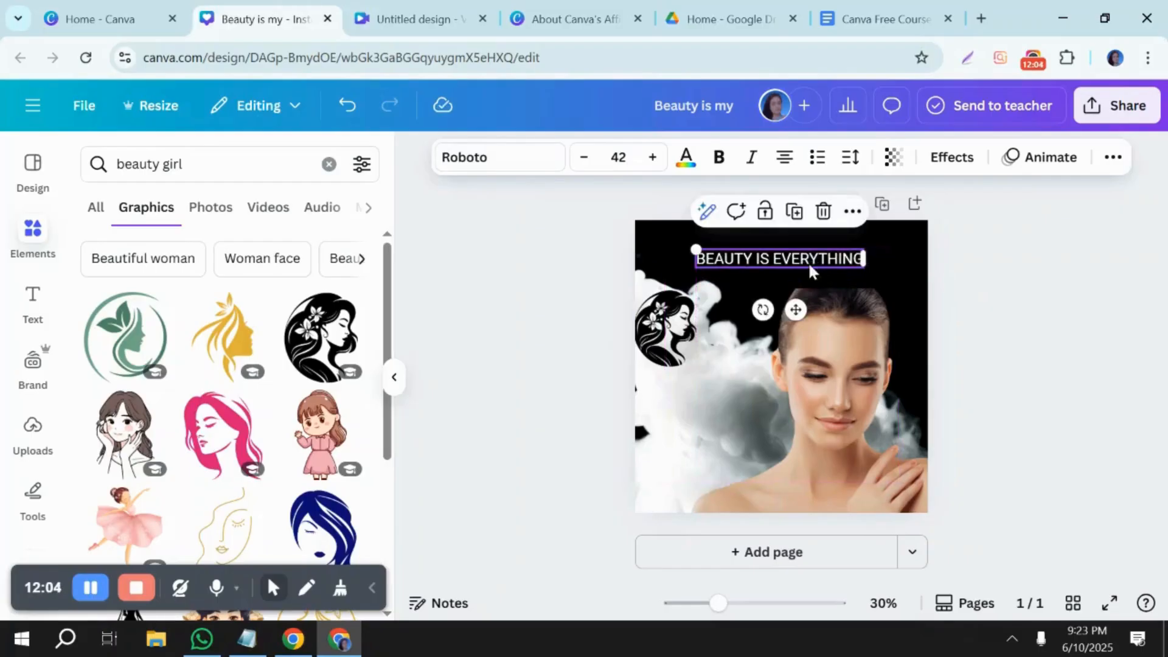
left_click(1033, 314)
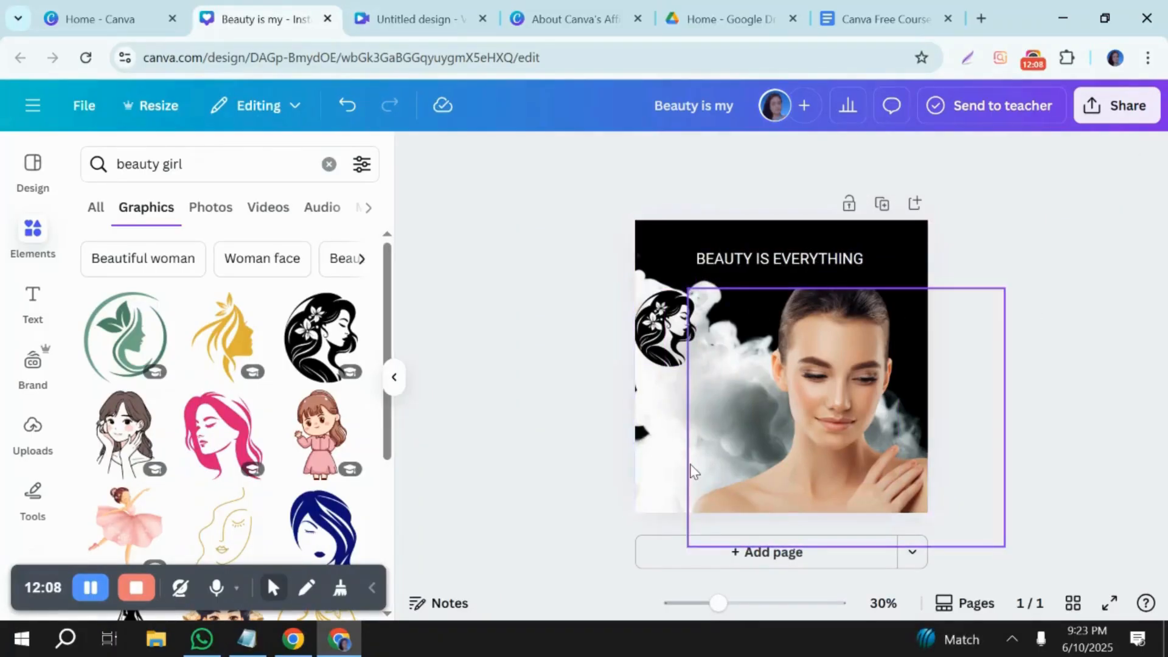
left_click_drag(846, 374, 834, 348)
left_click(1008, 320)
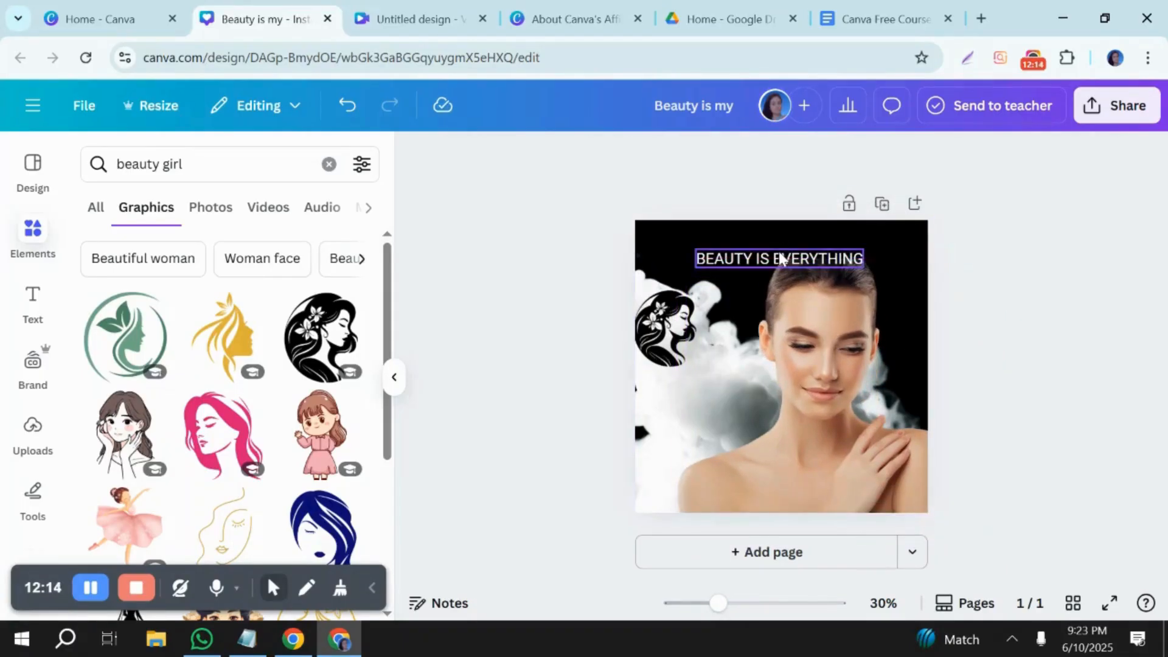
Step: Move the "BEAUTY IS EVERYTHING" heading to the page's top edge, clear of the woman's hair and roughly centred
left_click_drag(782, 258, 778, 235)
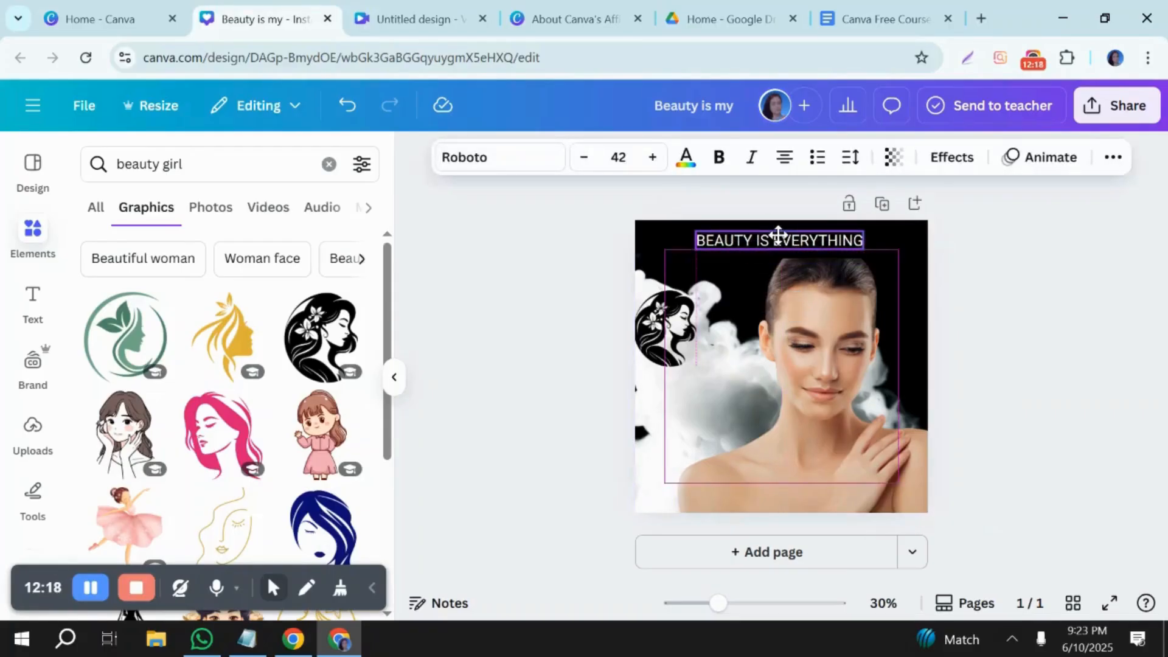
left_click_drag(774, 235, 773, 235)
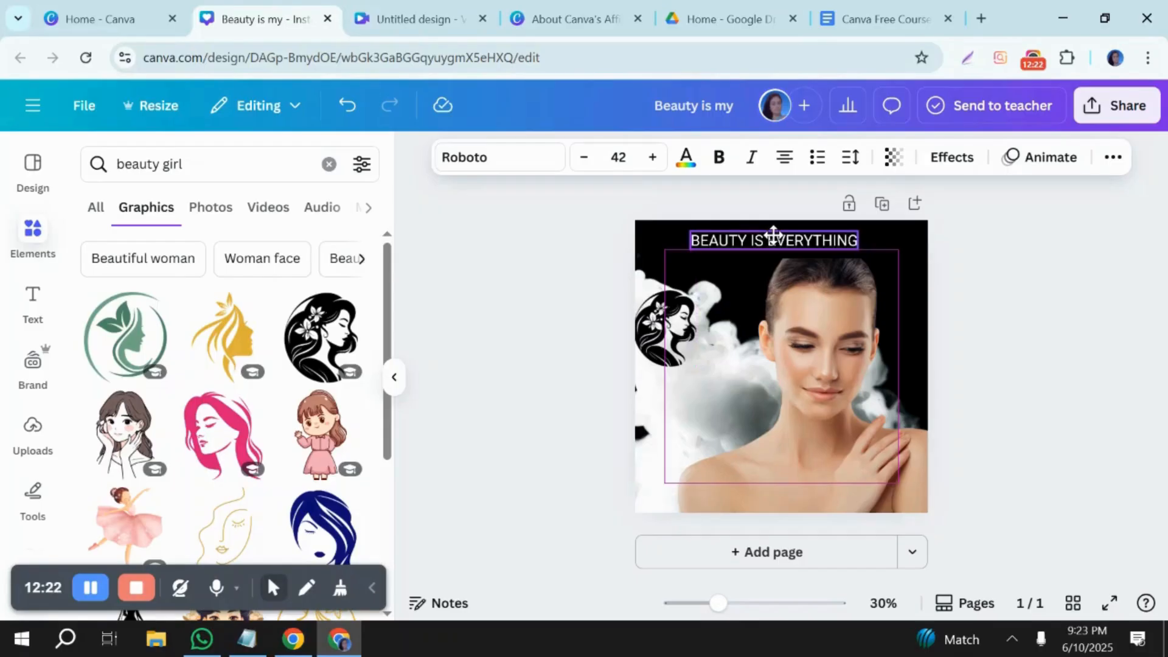
left_click_drag(773, 235, 773, 235)
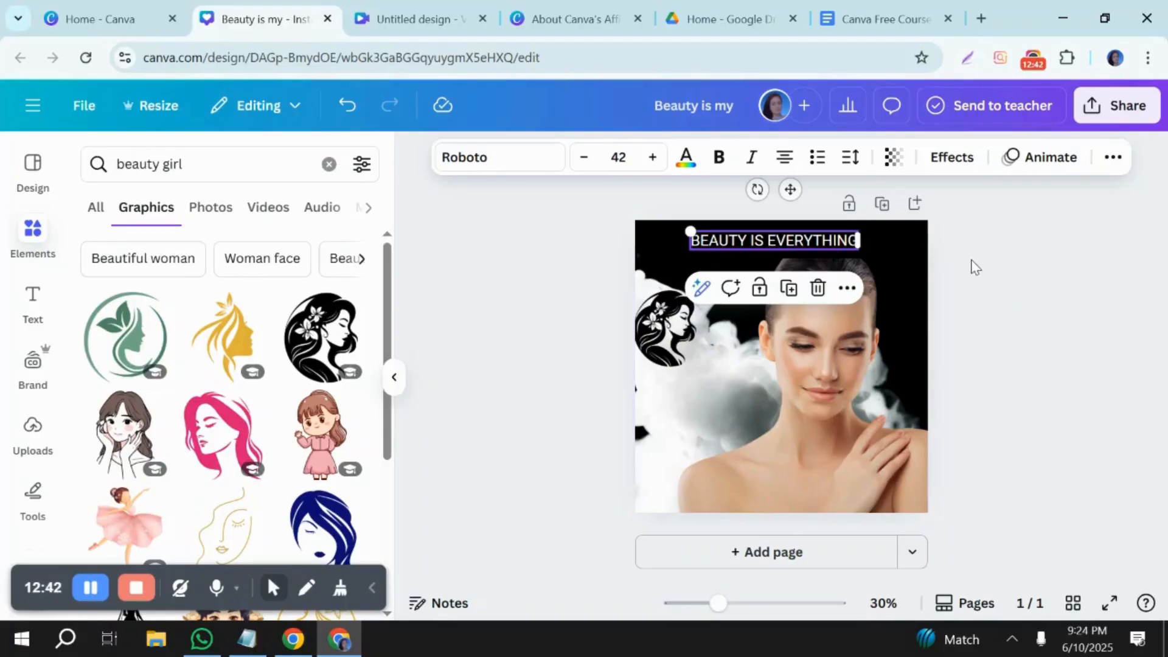
left_click_drag(814, 235, 813, 241)
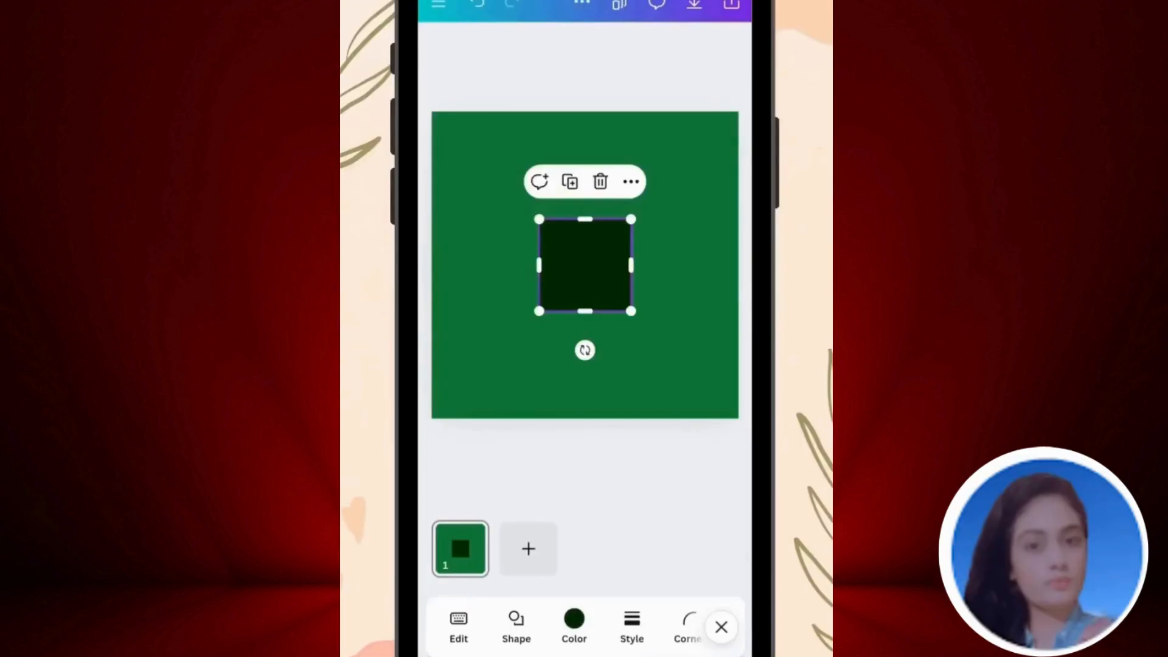